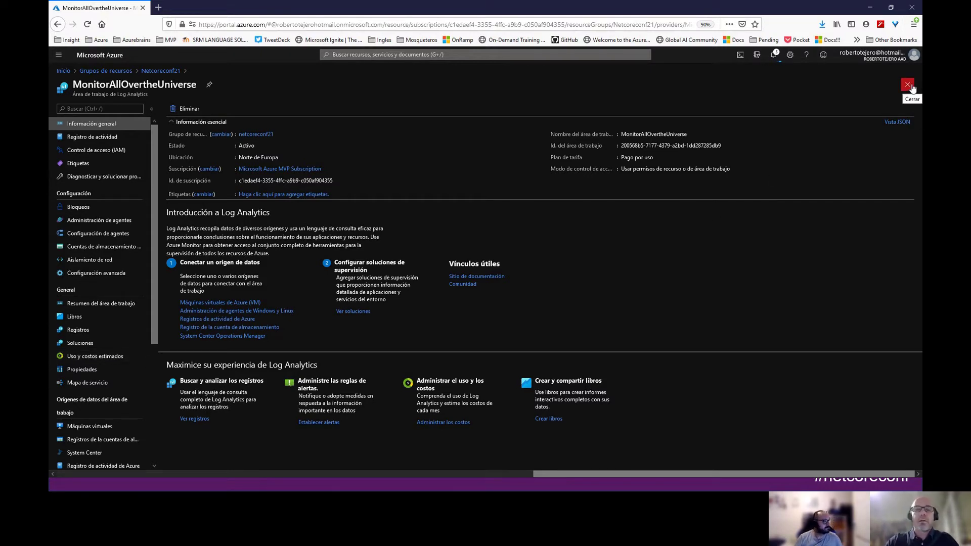
key("alt+Tab")
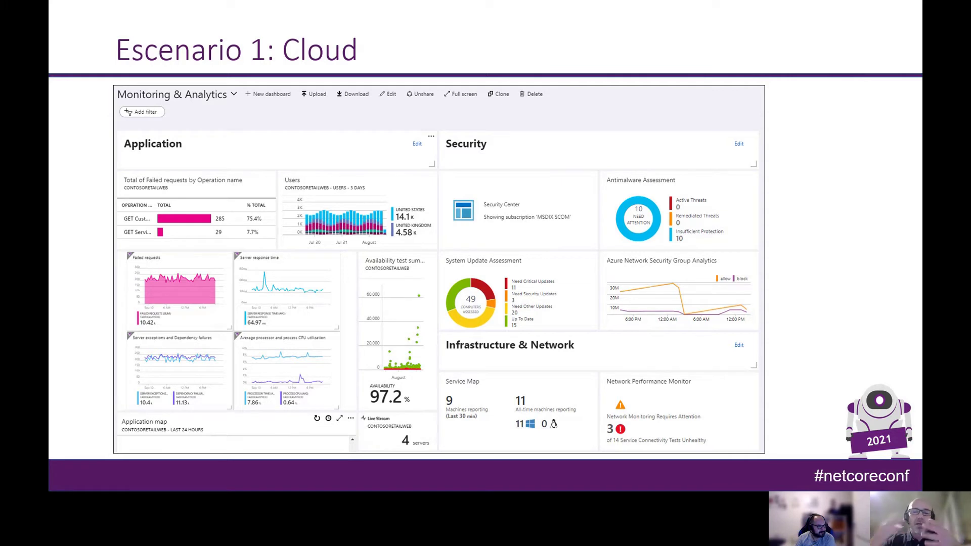
key("Left")
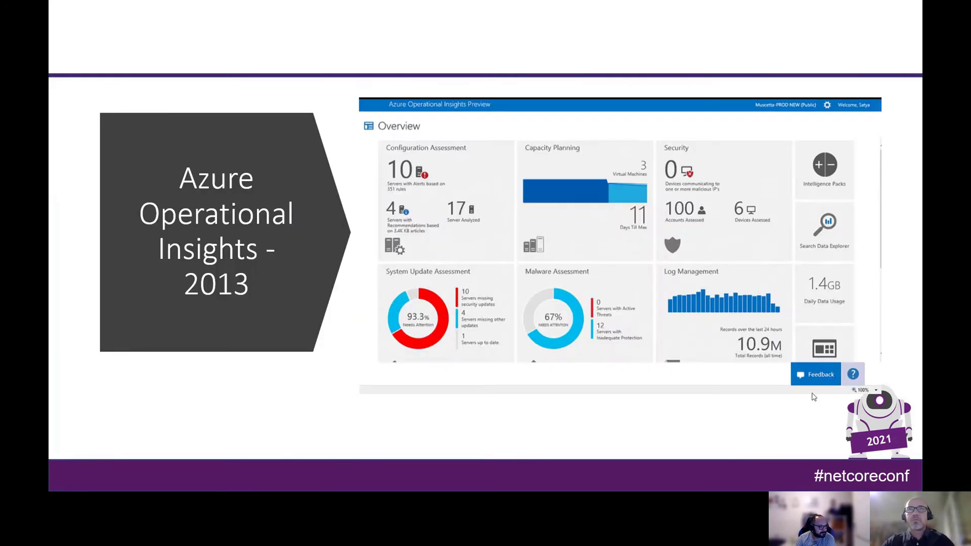
key("Left")
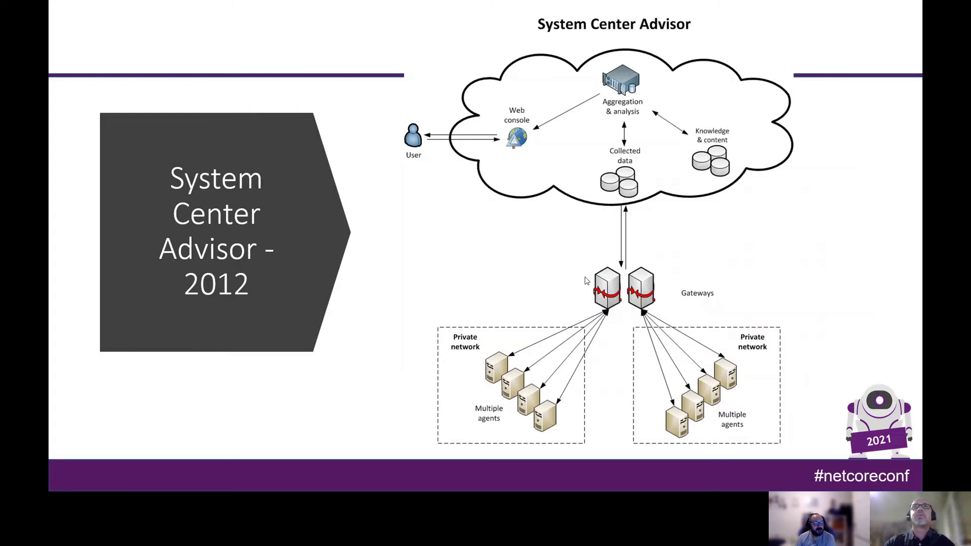
key("Right")
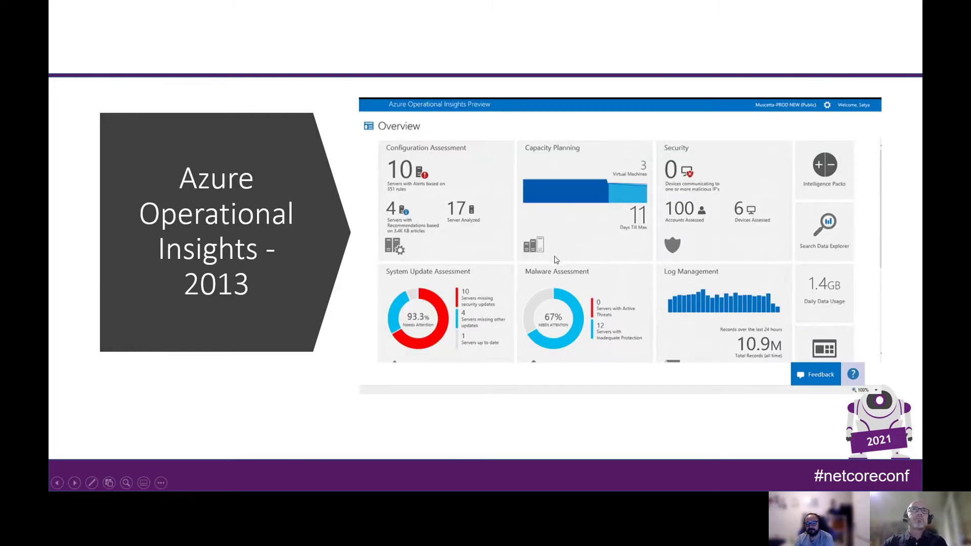
key("Right")
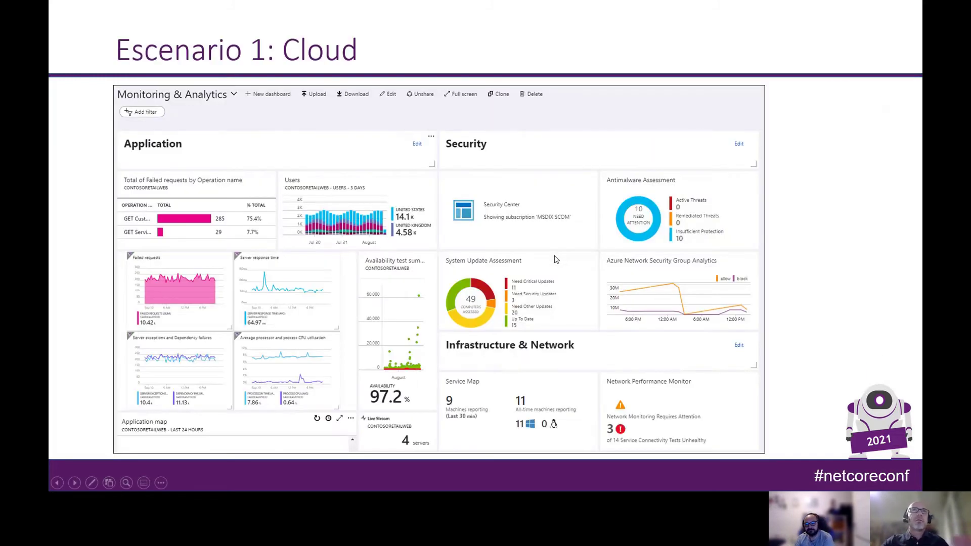
left_click(525, 247)
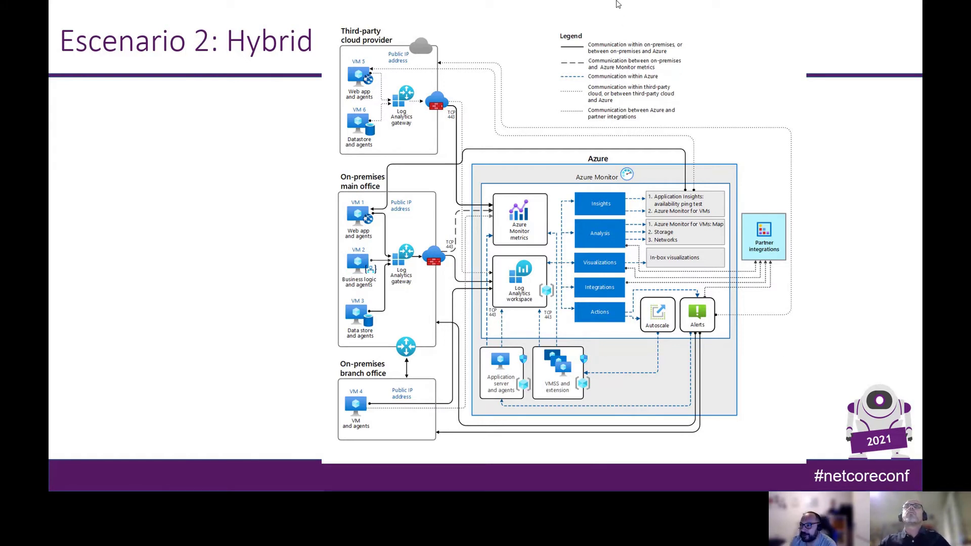
mouse_move(615, 4)
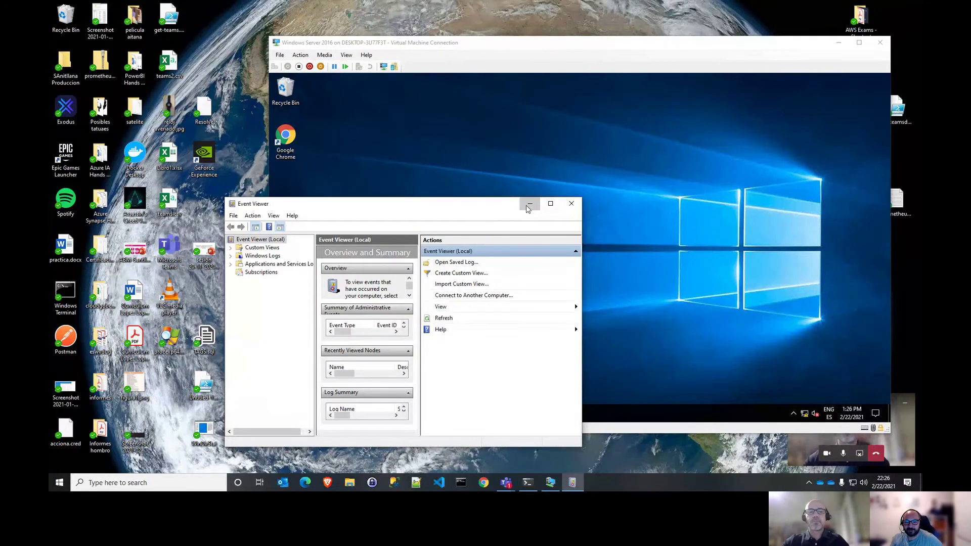
- Put the Event Viewer away and switch to a maximized Hyper-V Manager to review the virtual machines
left_click(529, 204)
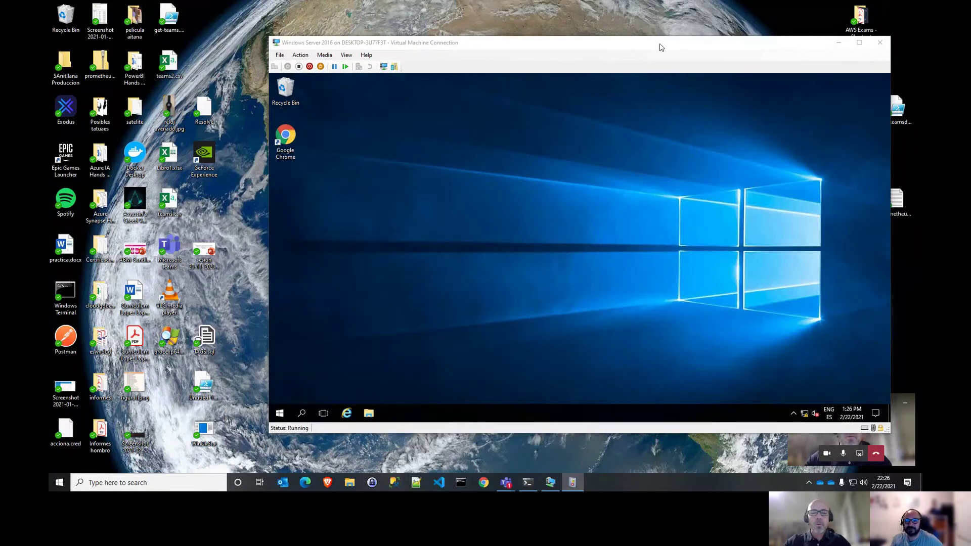
left_click_drag(661, 43, 679, 53)
key("alt+Tab")
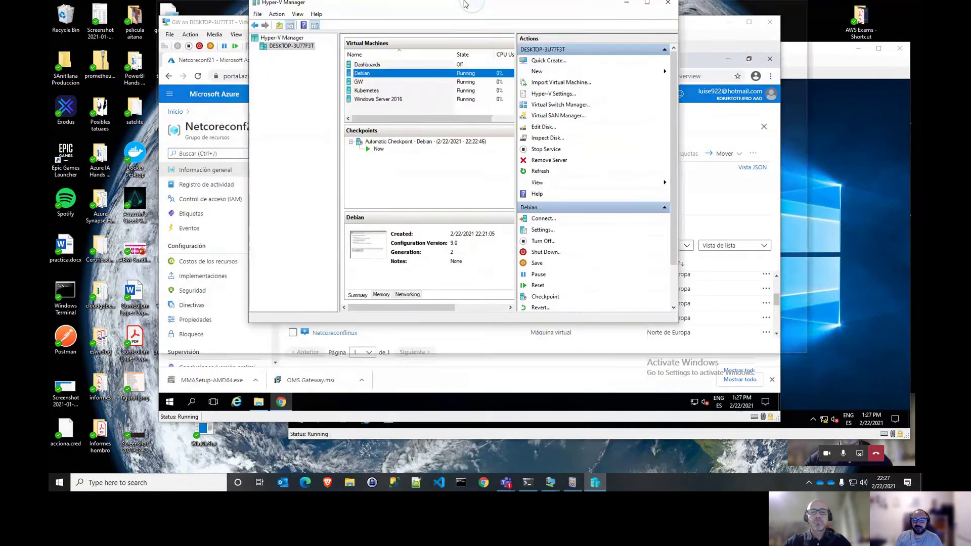
double_click(465, 4)
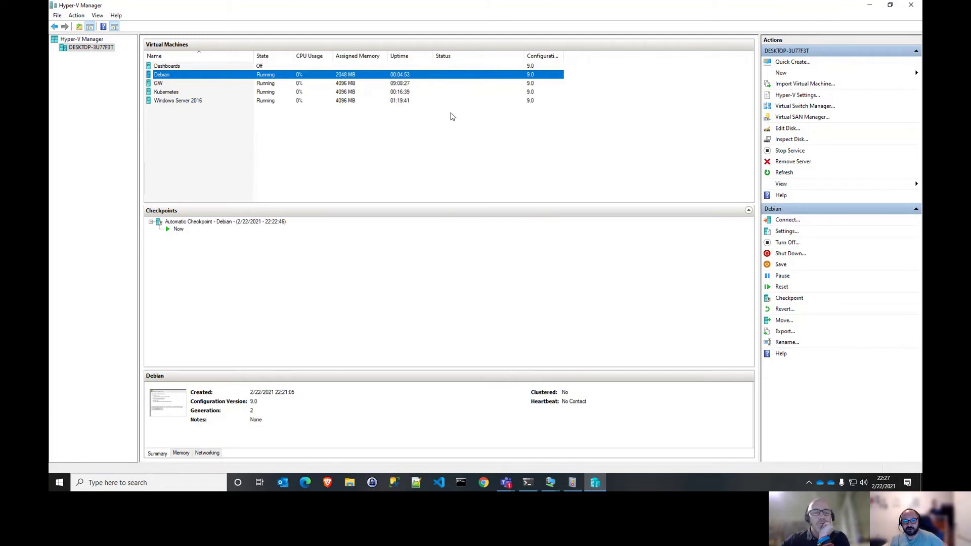
- Switch from Hyper-V Manager to the GW virtual machine in full screen and show the start of the Netcoreconf21 resource list
left_click(870, 10)
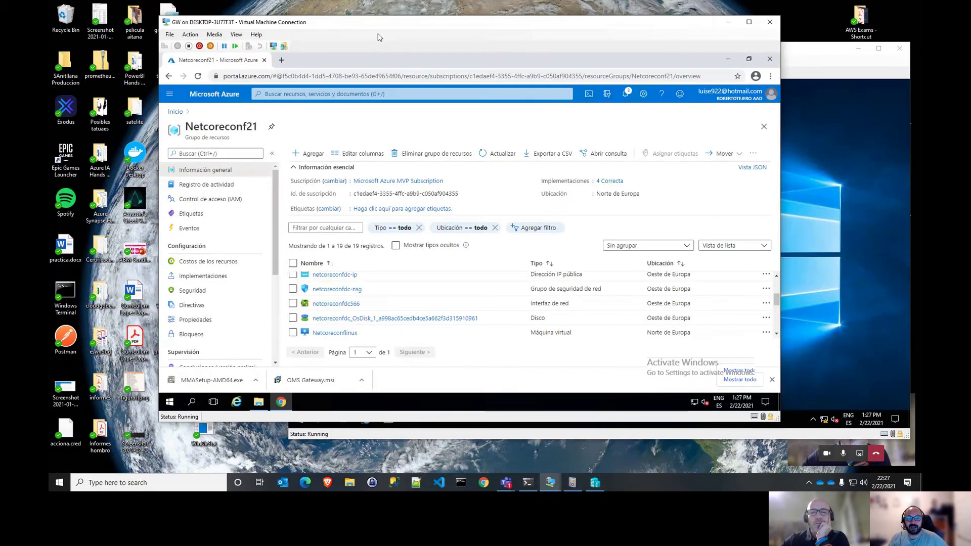
left_click(861, 9)
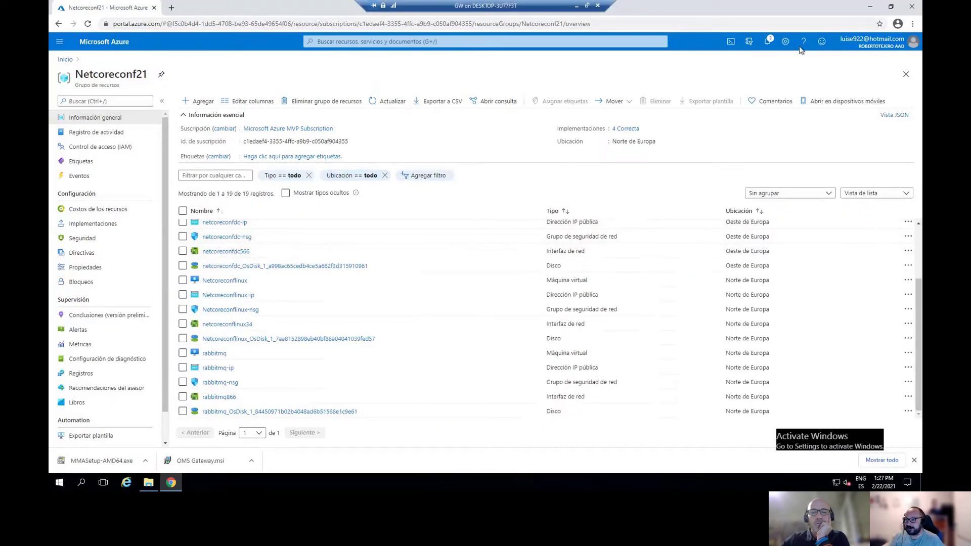
scroll(249, 334, "up", 3)
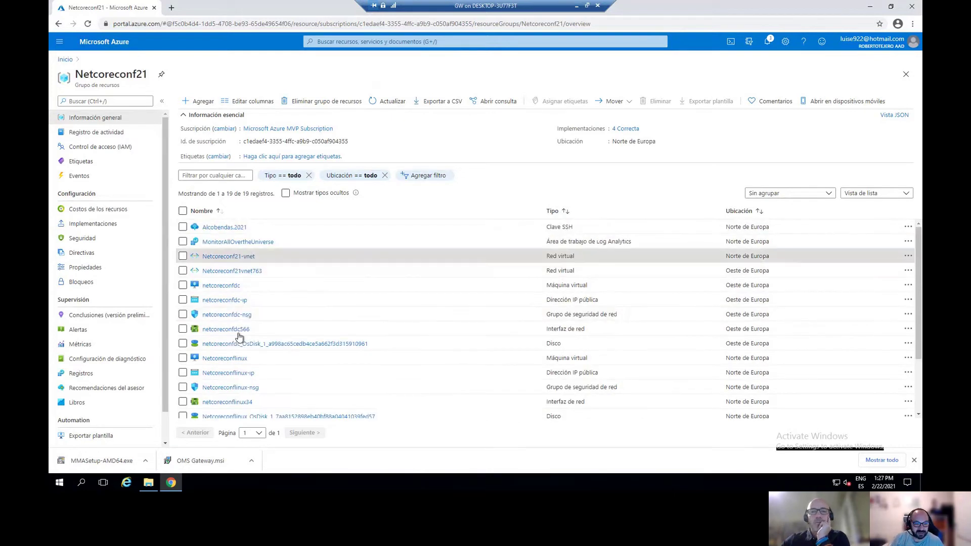
left_click(59, 482)
type("cmd")
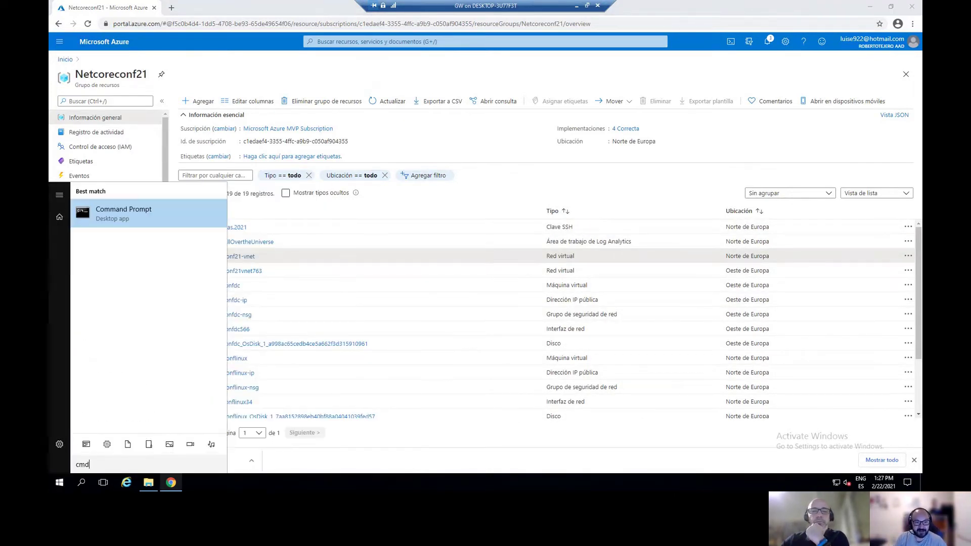
key("Return")
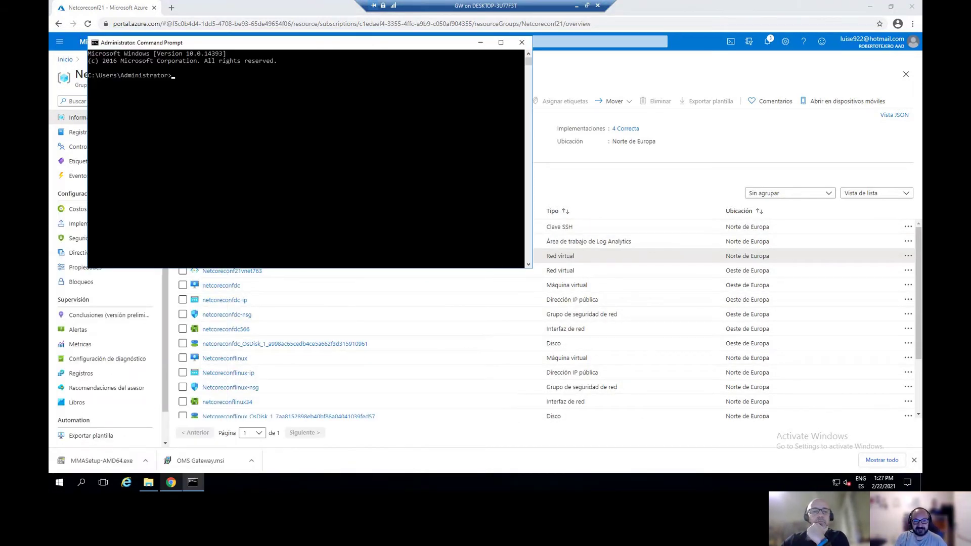
left_click(311, 111)
type("ping ")
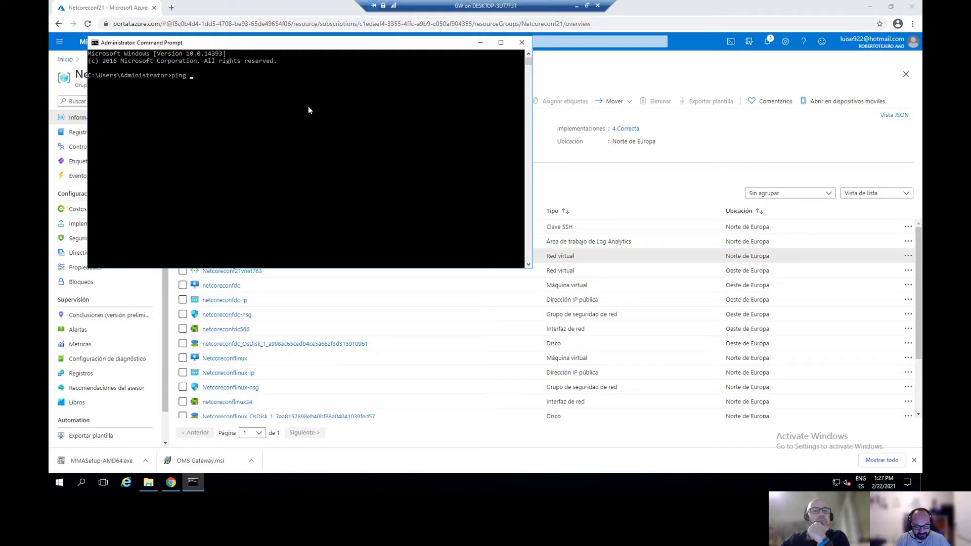
type("ww.")
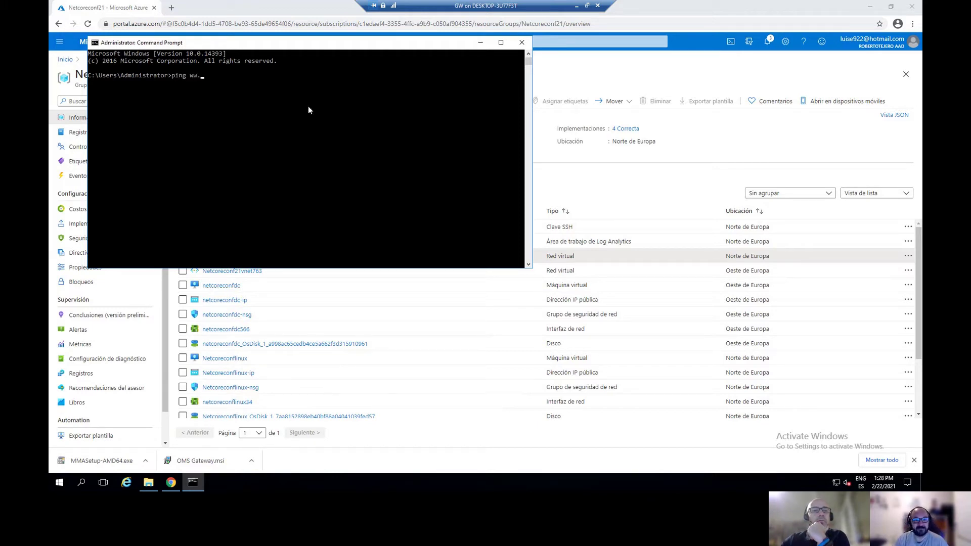
type(".google.es")
key("Return")
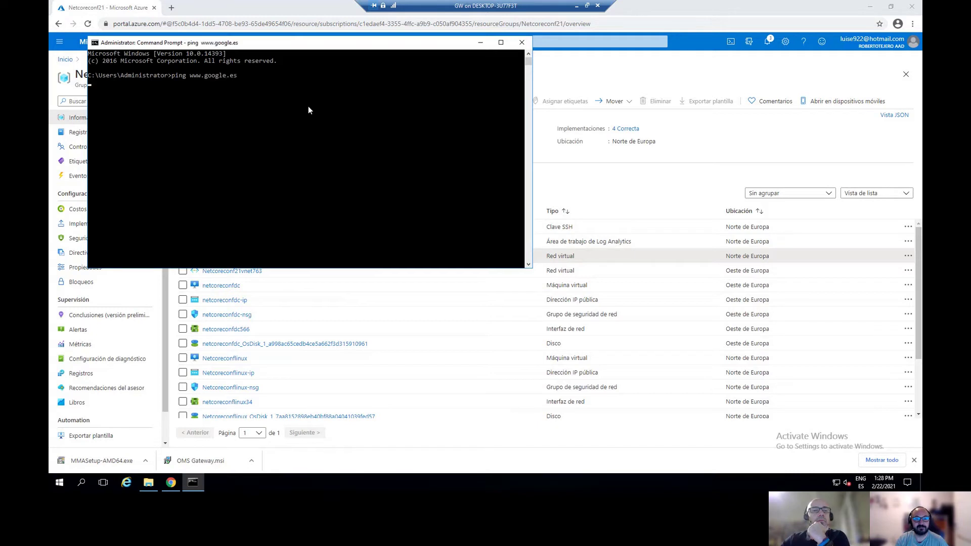
left_click(521, 44)
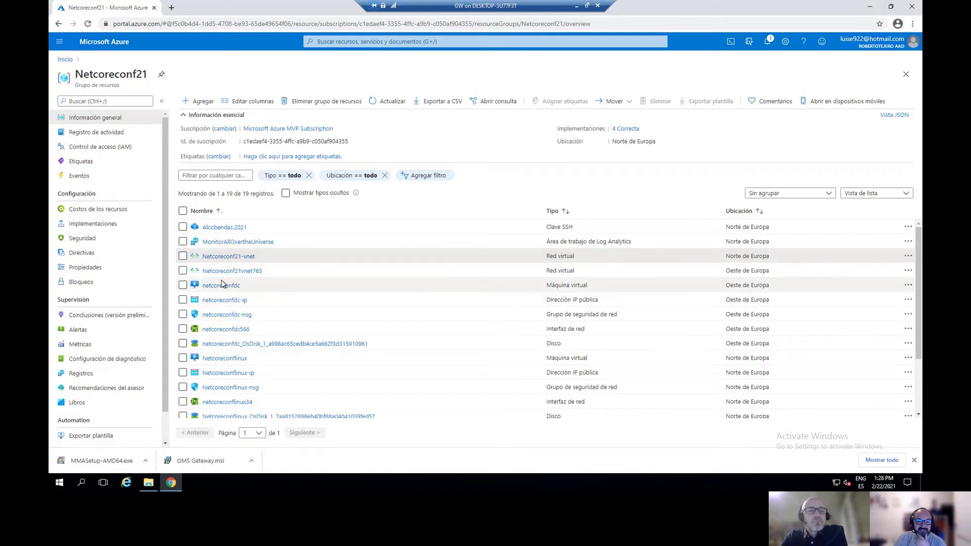
- Open the agent management page (Administración de agentes) of the MonitorAllOvertheUniverse Log Analytics workspace
left_click(232, 243)
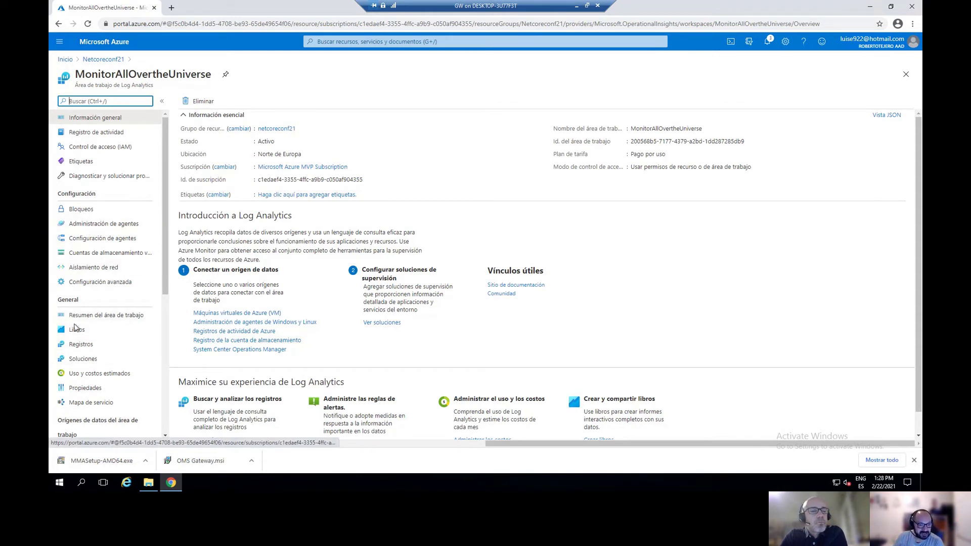
scroll(99, 429, "down", 2)
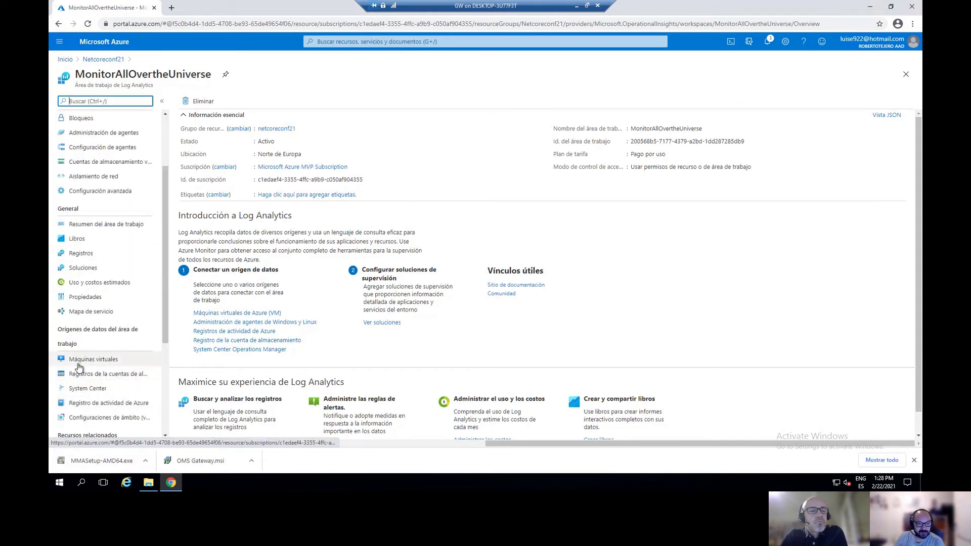
scroll(98, 339, "up", 1)
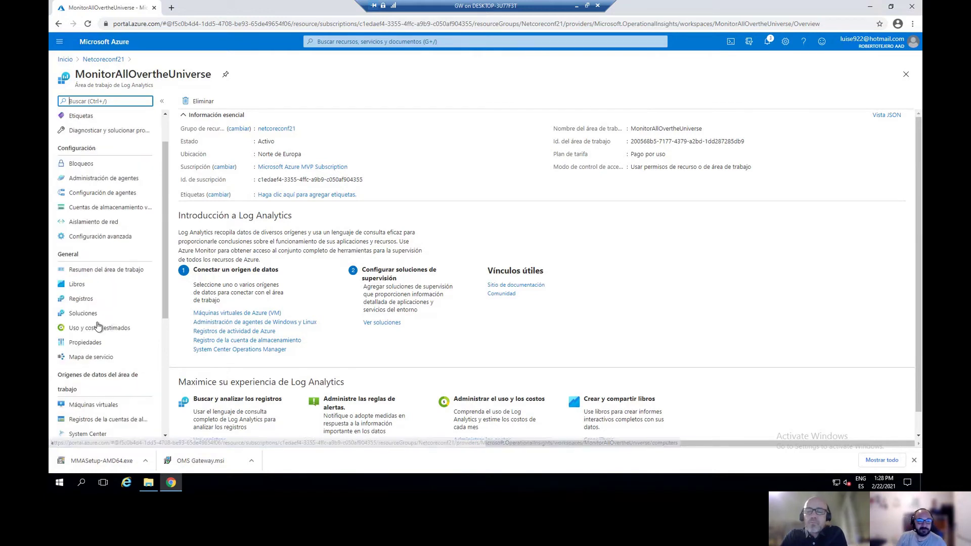
left_click(88, 180)
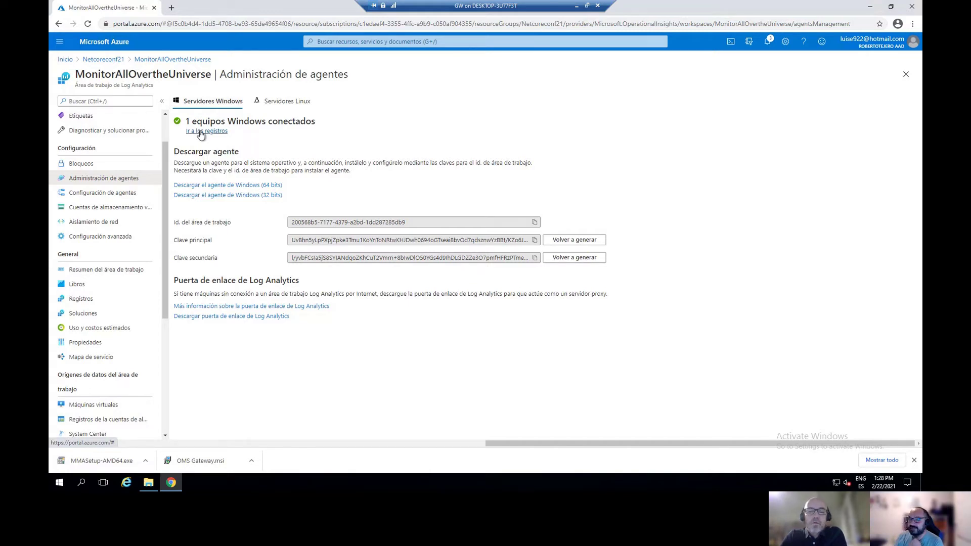
- Look at the Linux servers' agent details, and download the 64-bit agent for Windows servers
left_click(274, 105)
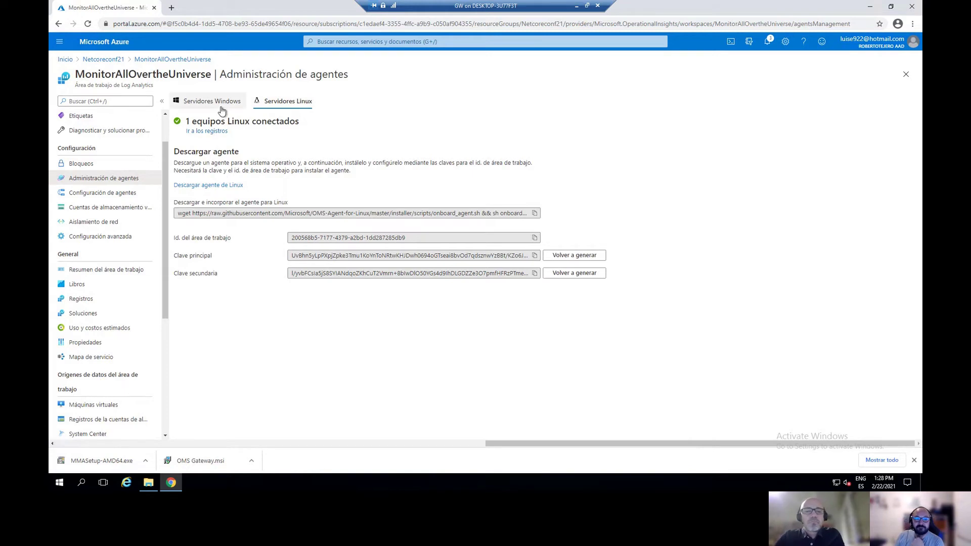
left_click(206, 103)
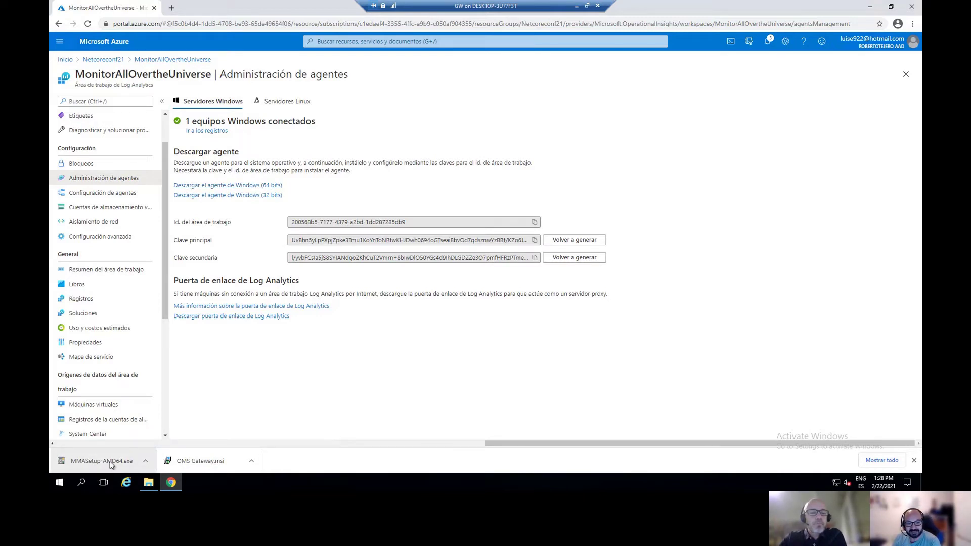
left_click(257, 190)
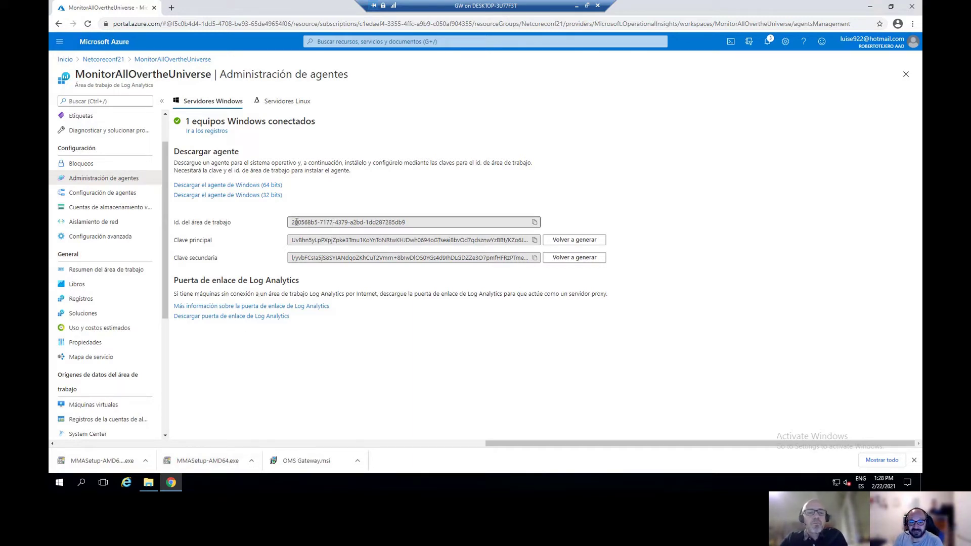
- Highlight the workspace ID and the primary key used to connect the Windows agent, and clear the selection
left_click_drag(296, 222, 407, 222)
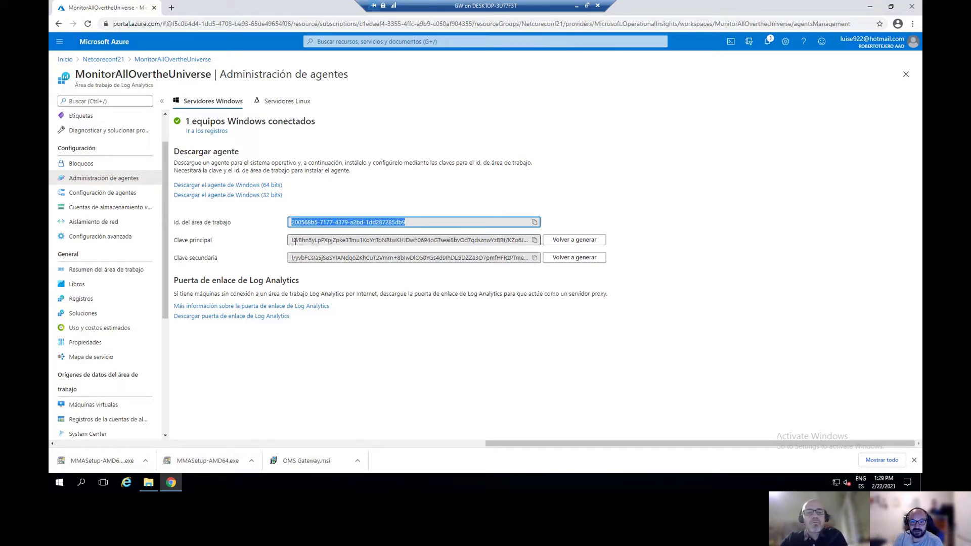
left_click_drag(294, 240, 529, 239)
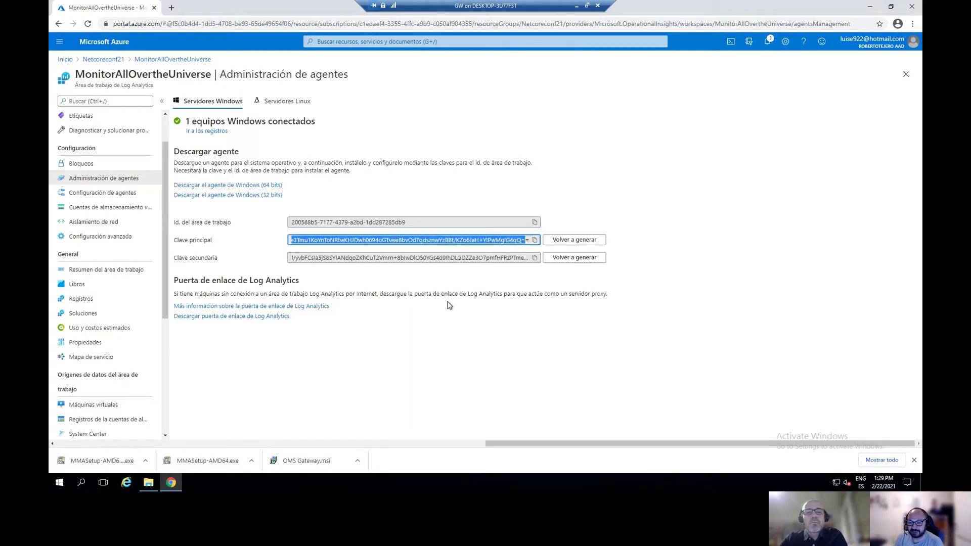
left_click(511, 340)
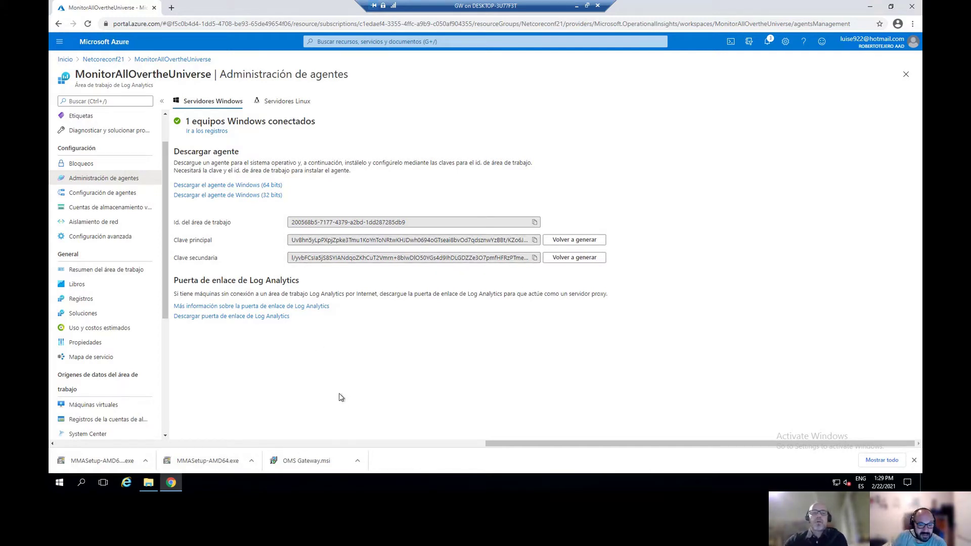
- Run the downloaded MMASetup-AMD64.exe installer and accept the Microsoft Monitoring Agent license terms
left_click(192, 462)
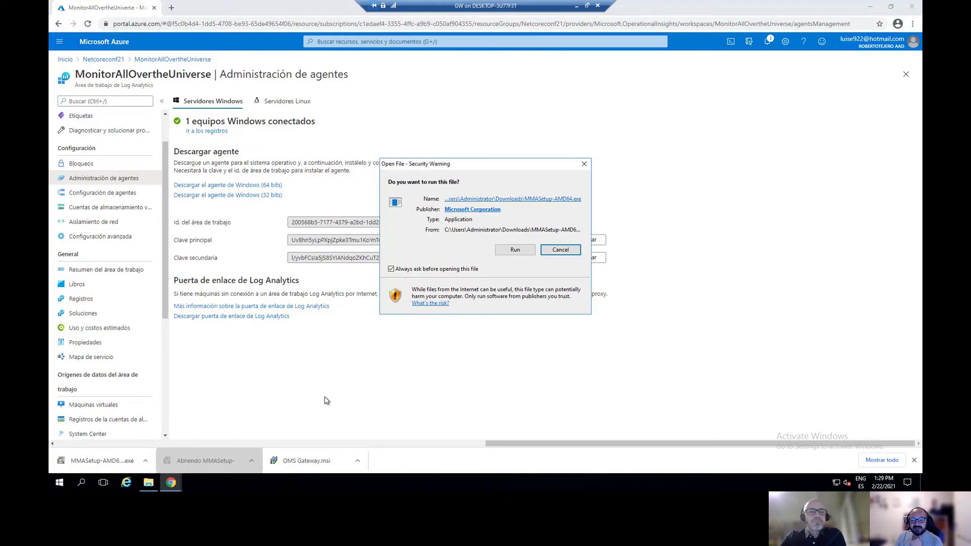
left_click(515, 250)
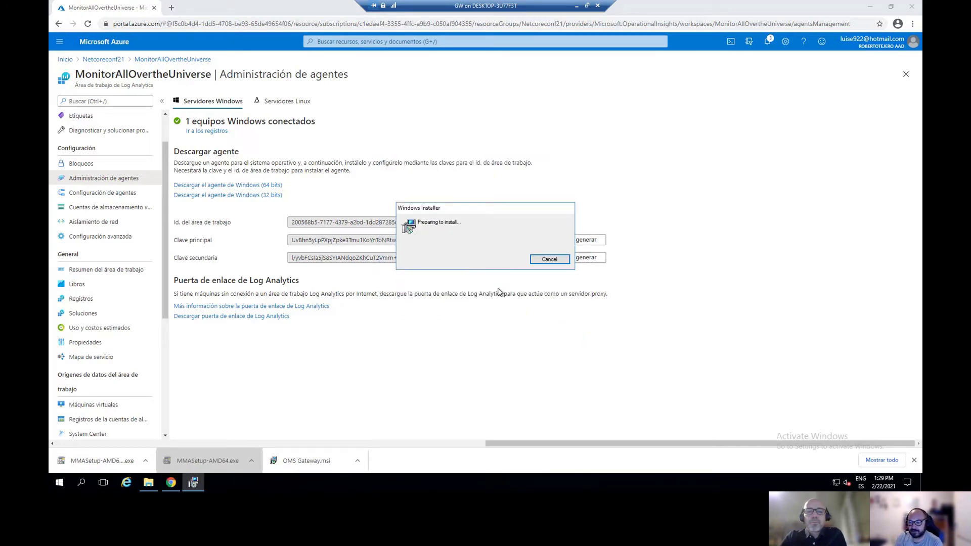
left_click(530, 314)
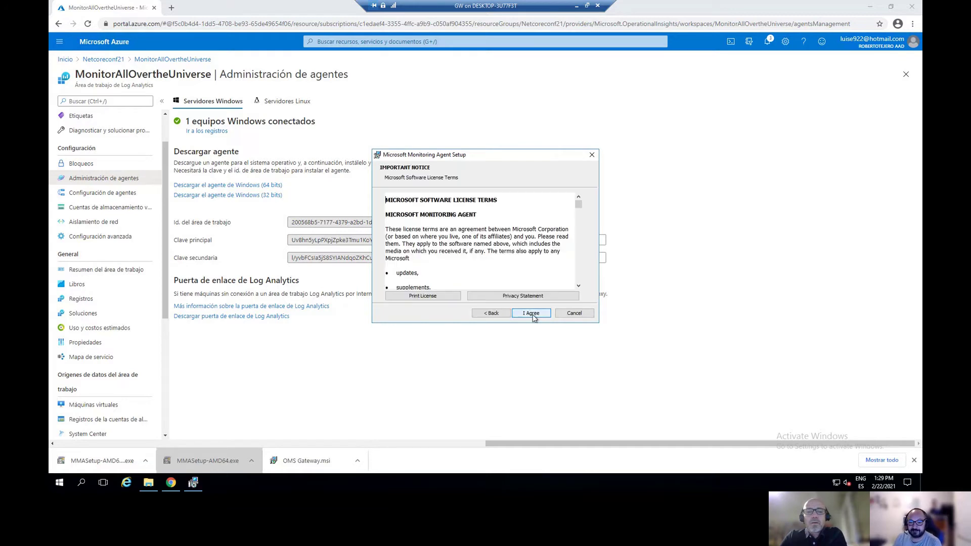
left_click(532, 314)
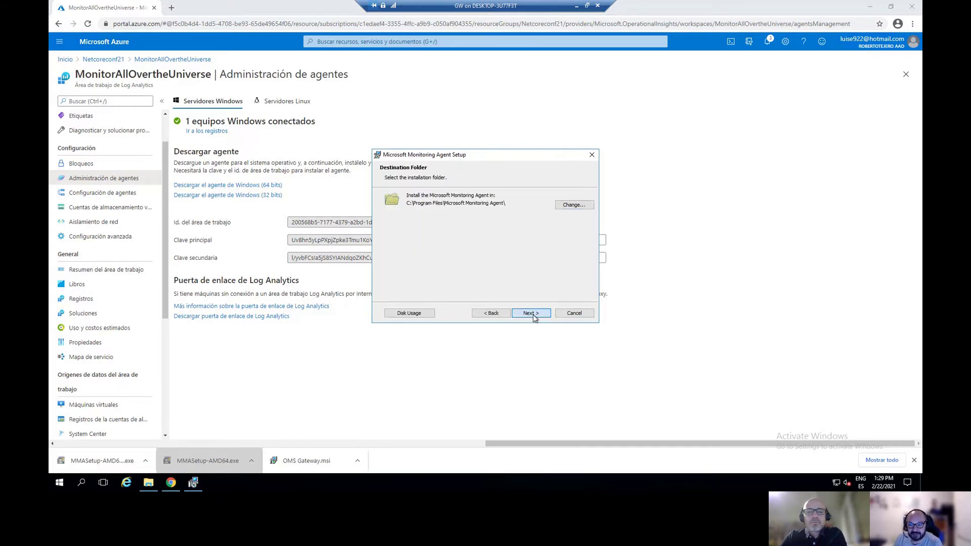
- Keep the default installation folder and enable connecting the agent to both System Center Operations Manager and Azure Log Analytics (OMS)
left_click(532, 313)
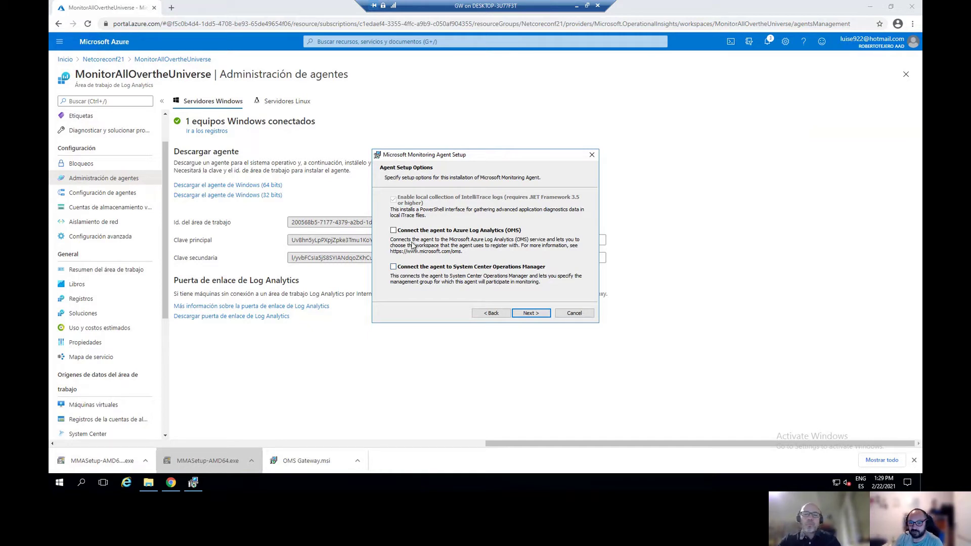
left_click(394, 267)
left_click(393, 230)
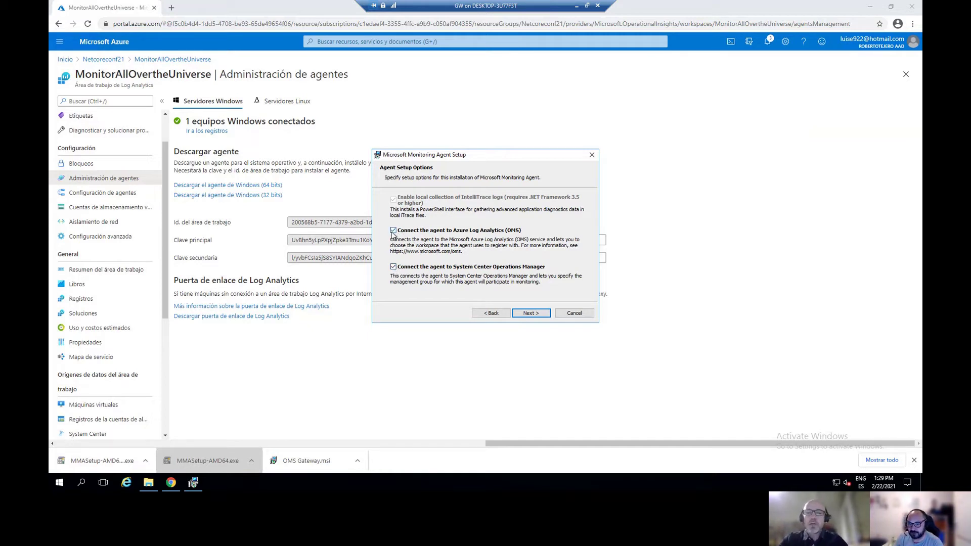
- Disable the System Center Operations Manager connection, keep Azure Log Analytics (OMS) enabled, and move the setup dialog clear of the workspace details
left_click(394, 267)
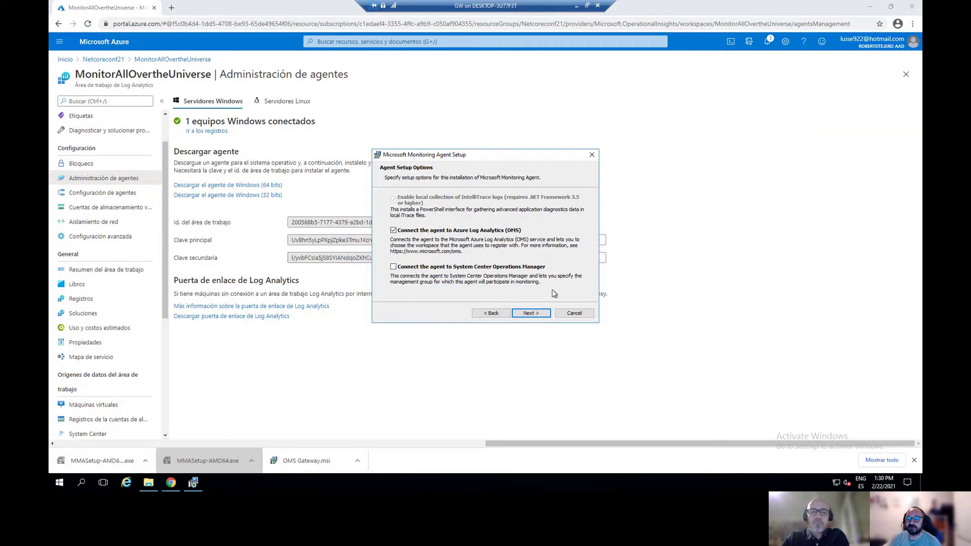
left_click(539, 315)
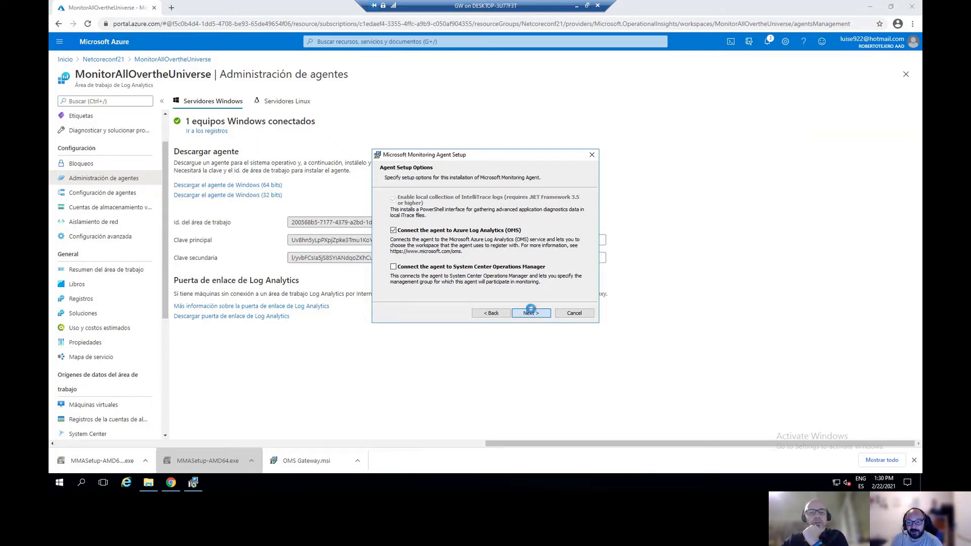
left_click_drag(474, 154, 702, 136)
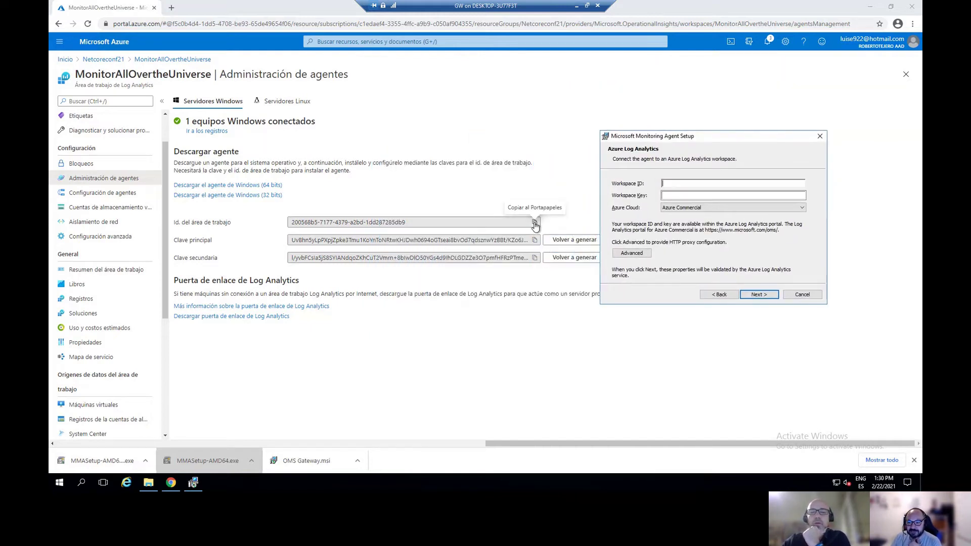
- Copy the workspace ID from the portal and paste it as the Workspace ID in the Microsoft Monitoring Agent setup
left_click(534, 222)
left_click(328, 471)
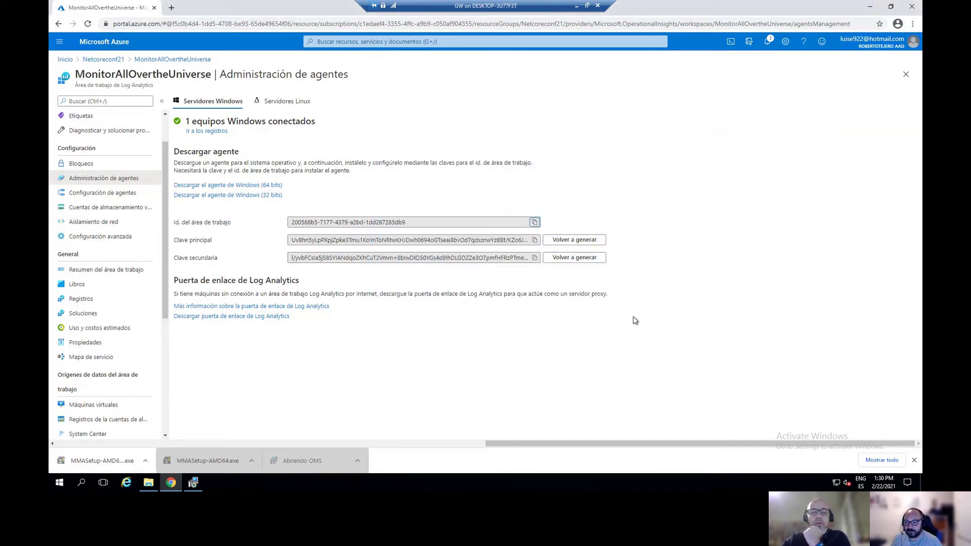
left_click(560, 250)
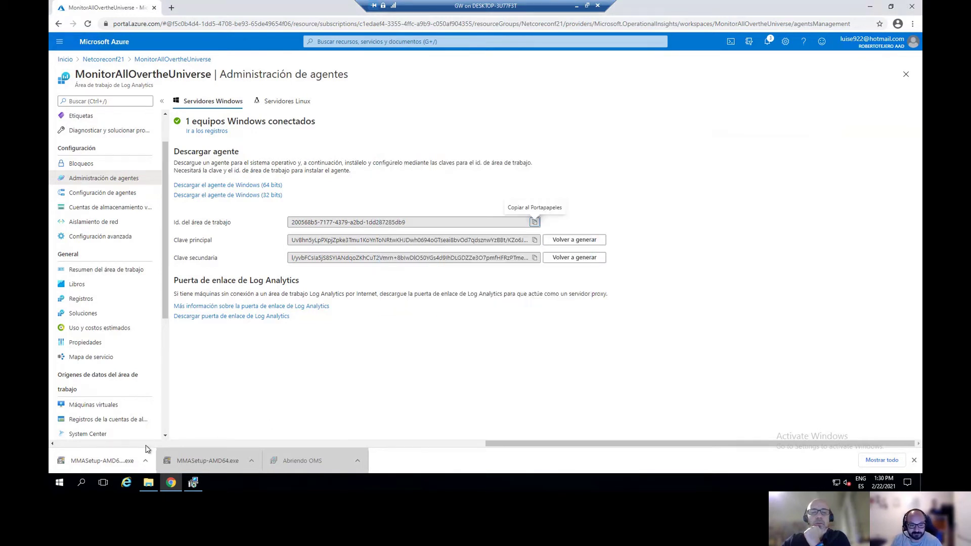
left_click(194, 482)
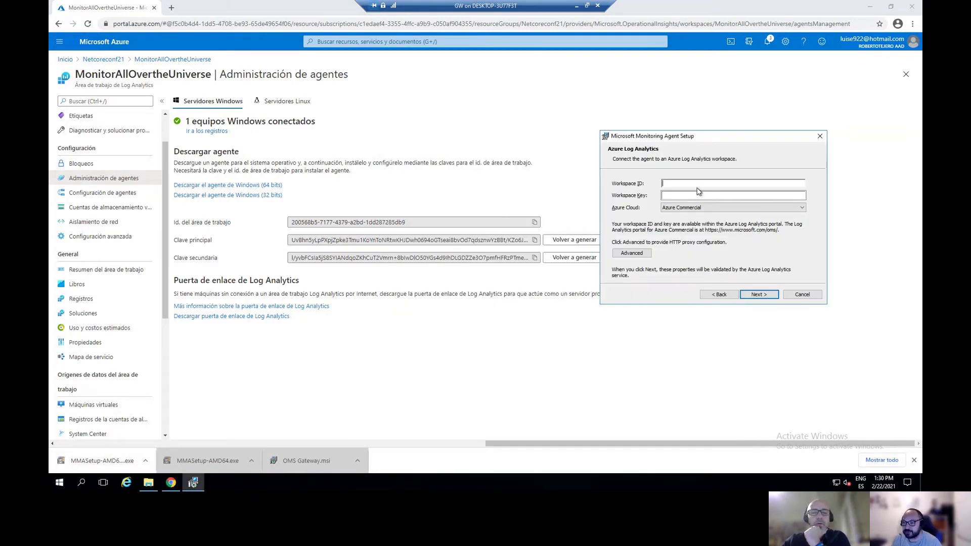
key("ctrl+v")
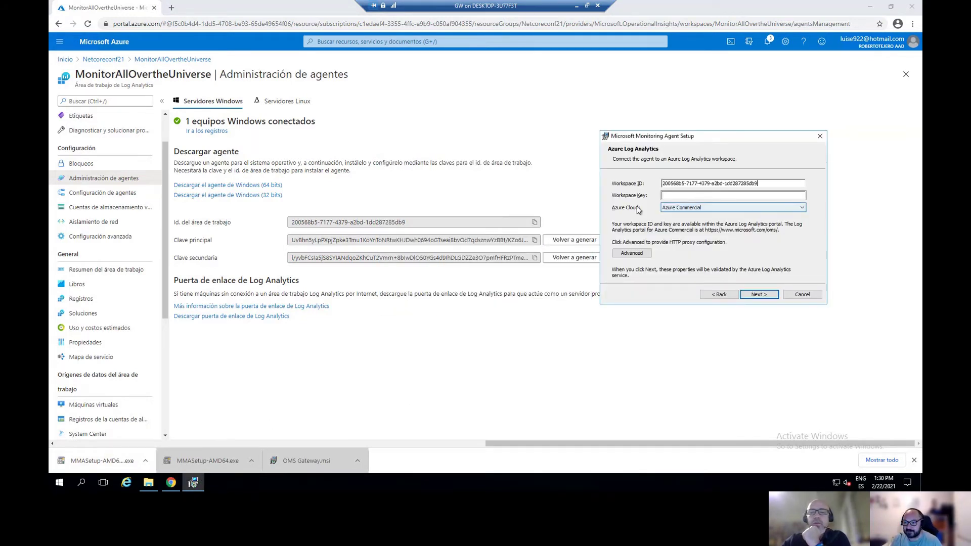
- Copy the workspace's primary key from the portal and paste it as the Workspace Key in the agent setup
left_click(534, 240)
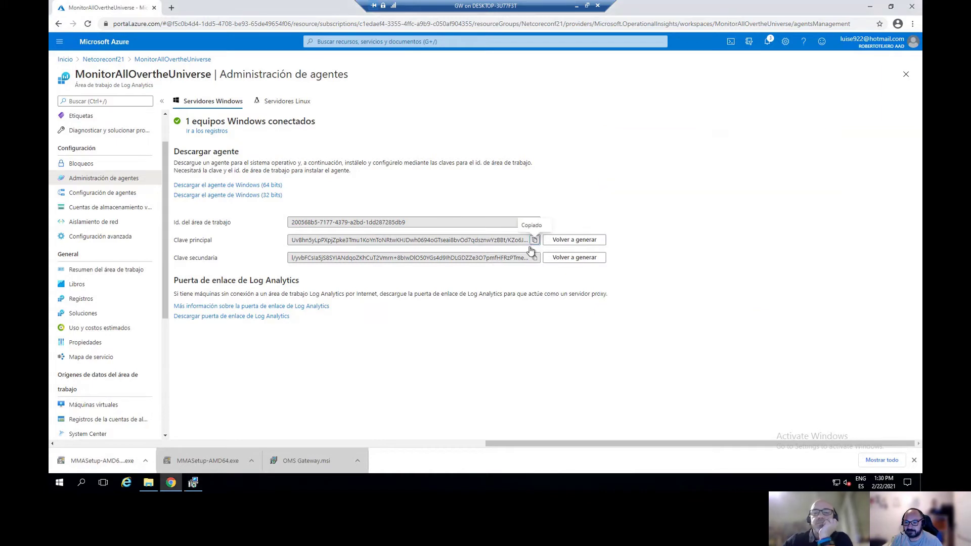
left_click(192, 482)
left_click(715, 196)
key("ctrl+v")
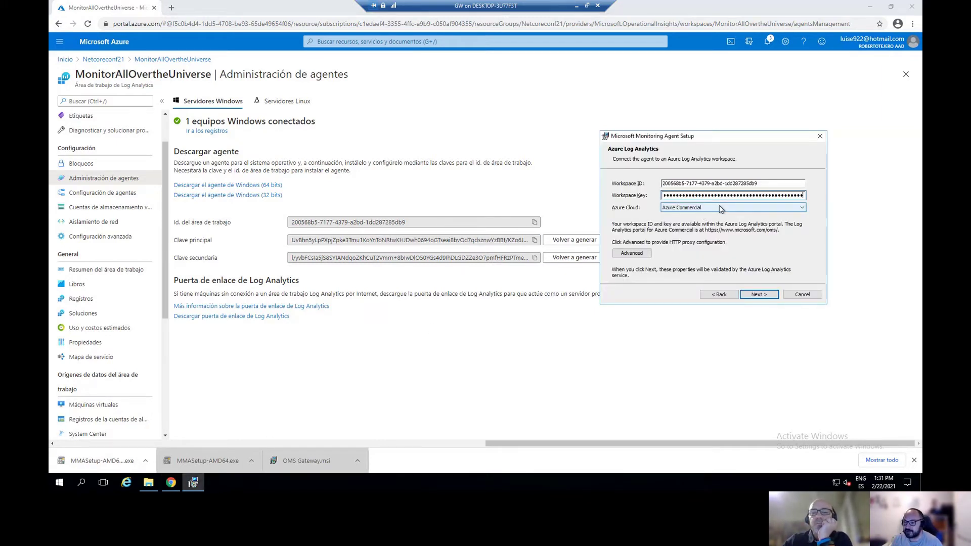
- Review the Azure Cloud choices, keeping Azure Commercial, and view the advanced proxy configuration without entering a proxy
left_click(722, 207)
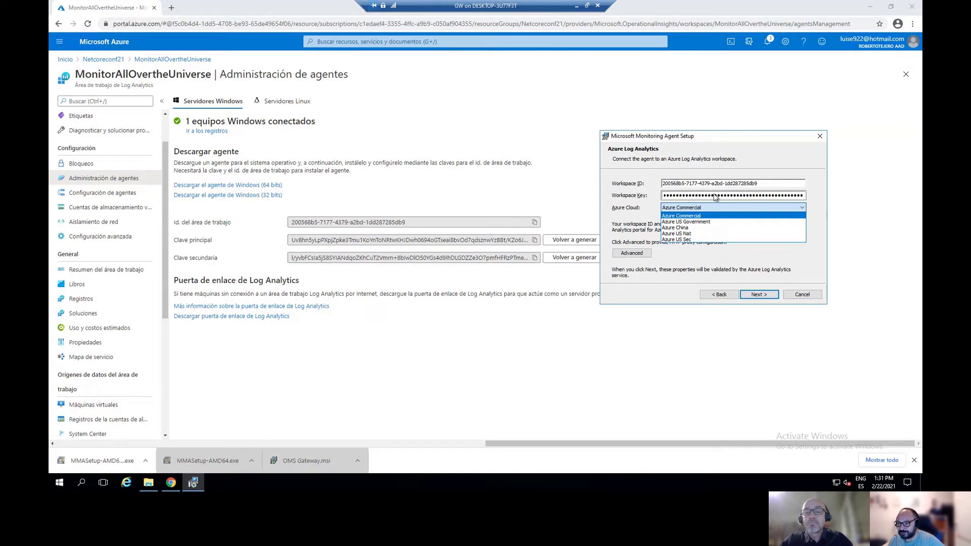
left_click(818, 201)
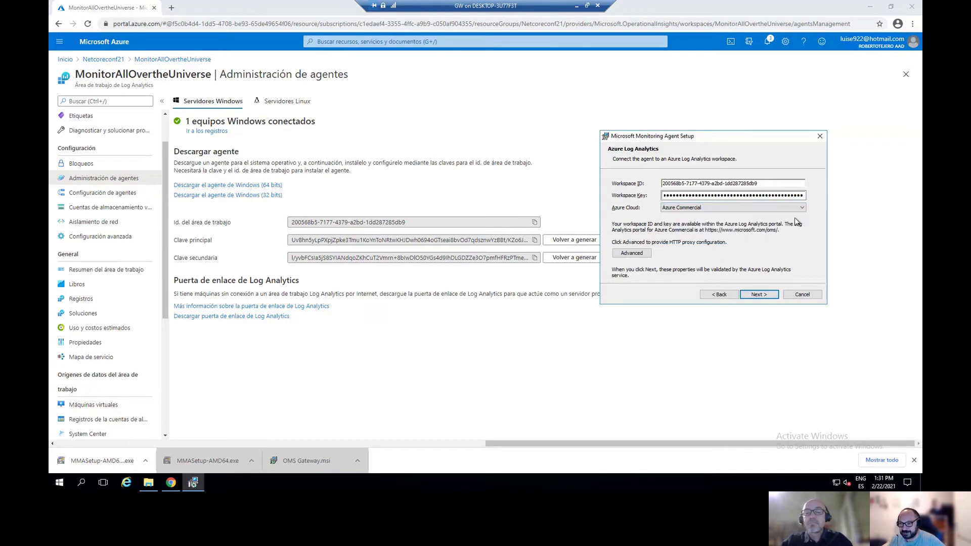
left_click(632, 251)
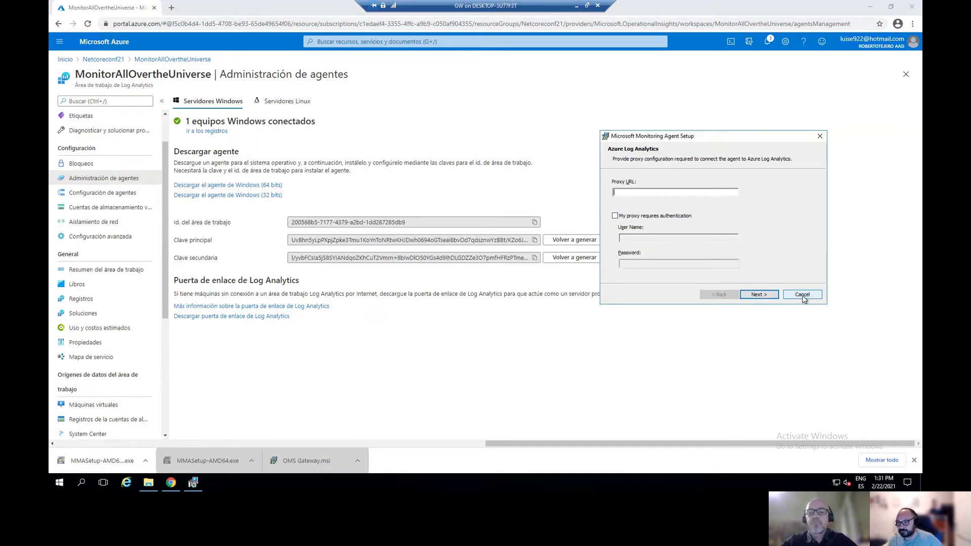
left_click(758, 294)
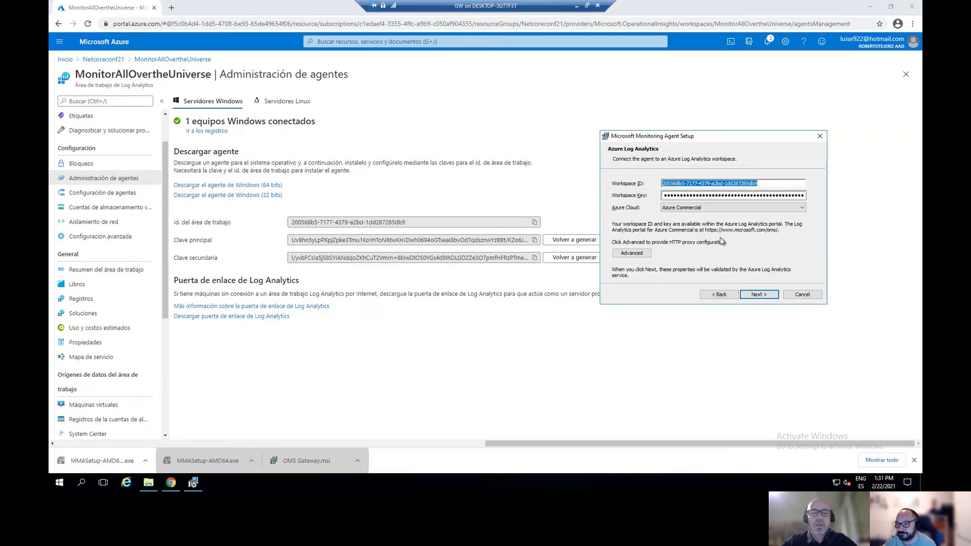
- Continue the setup without using Microsoft Update and install the Microsoft Monitoring Agent
left_click(757, 297)
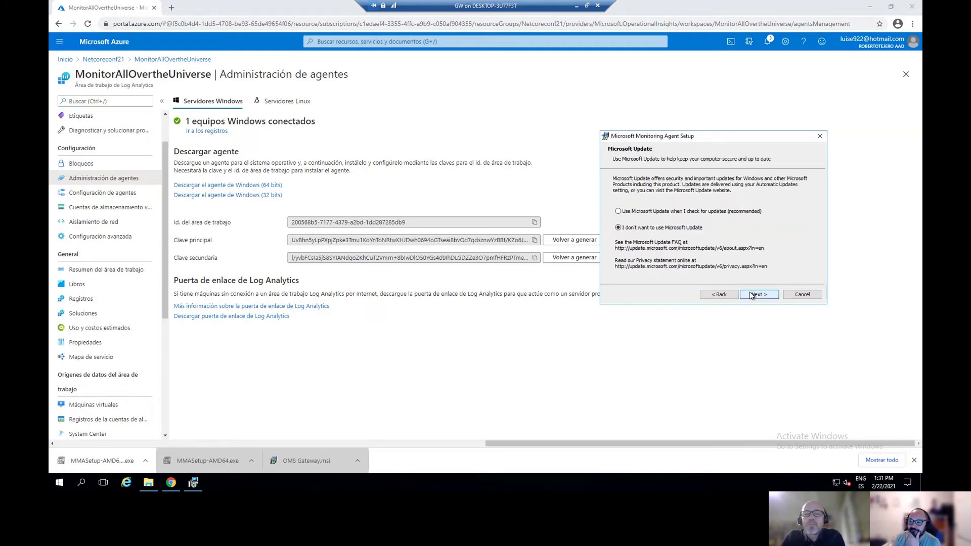
left_click(631, 210)
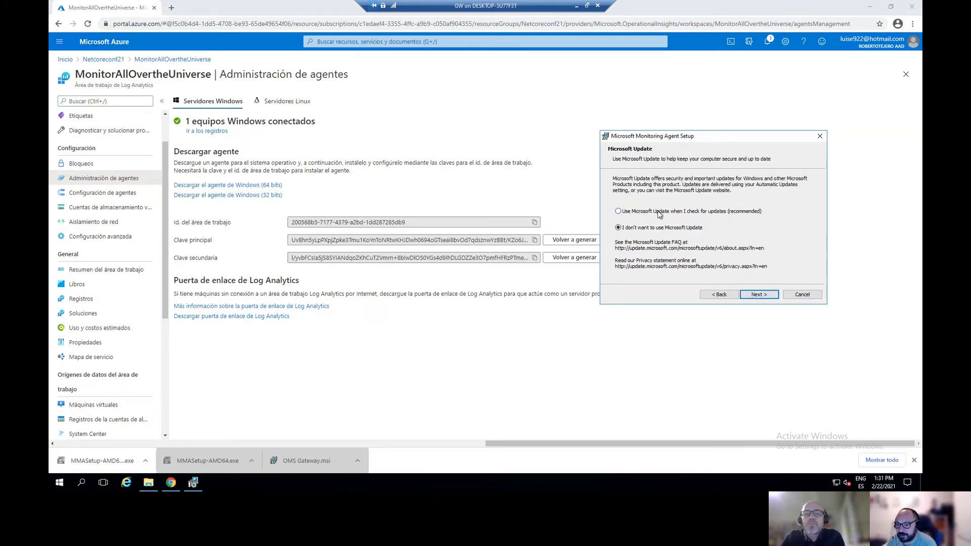
left_click(757, 295)
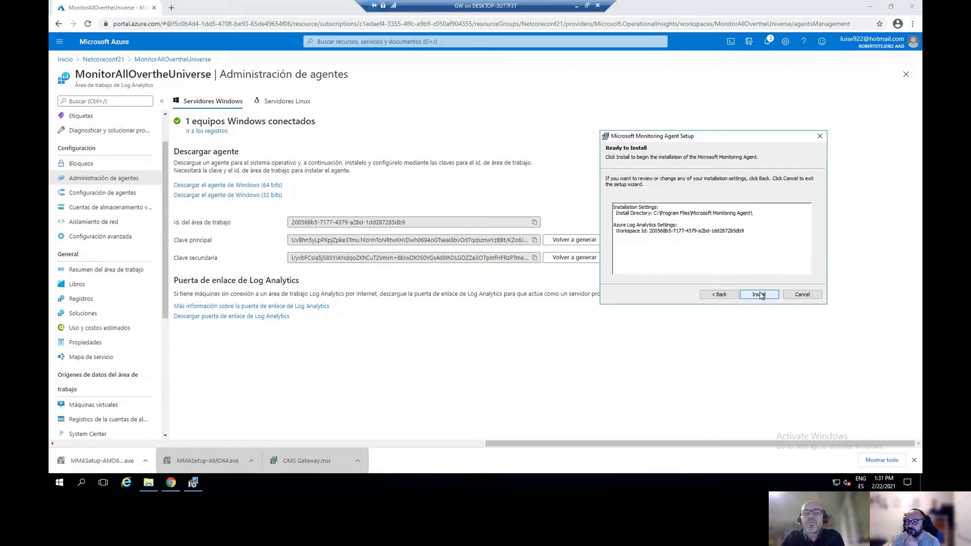
left_click(759, 294)
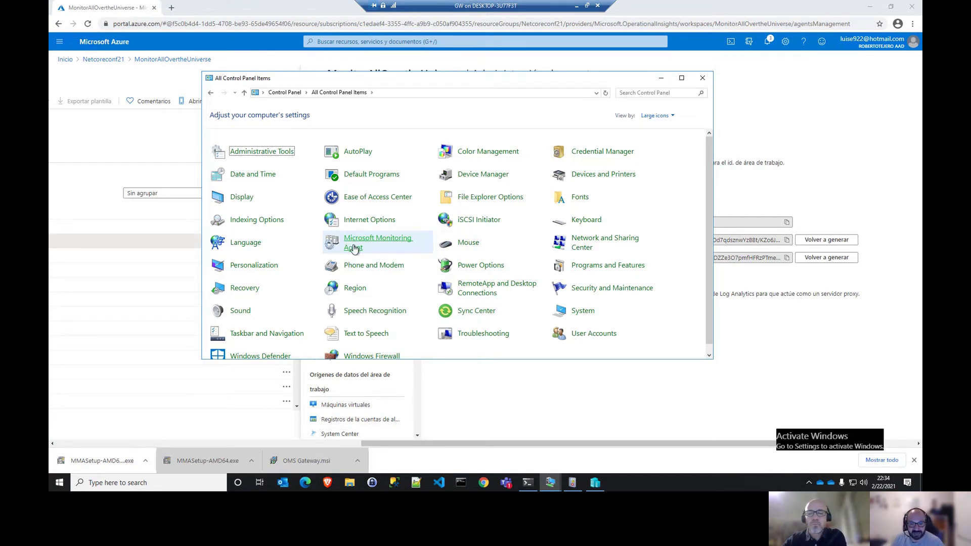
- Check the connected workspace in the Microsoft Monitoring Agent's Azure Log Analytics (OMS) properties, without changing its key, and put Control Panel away
left_click(355, 246)
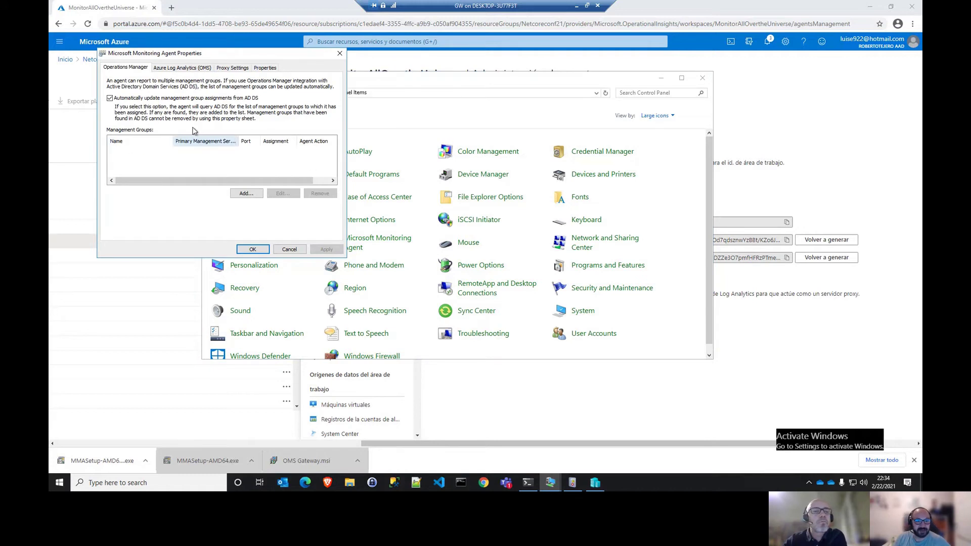
left_click(172, 68)
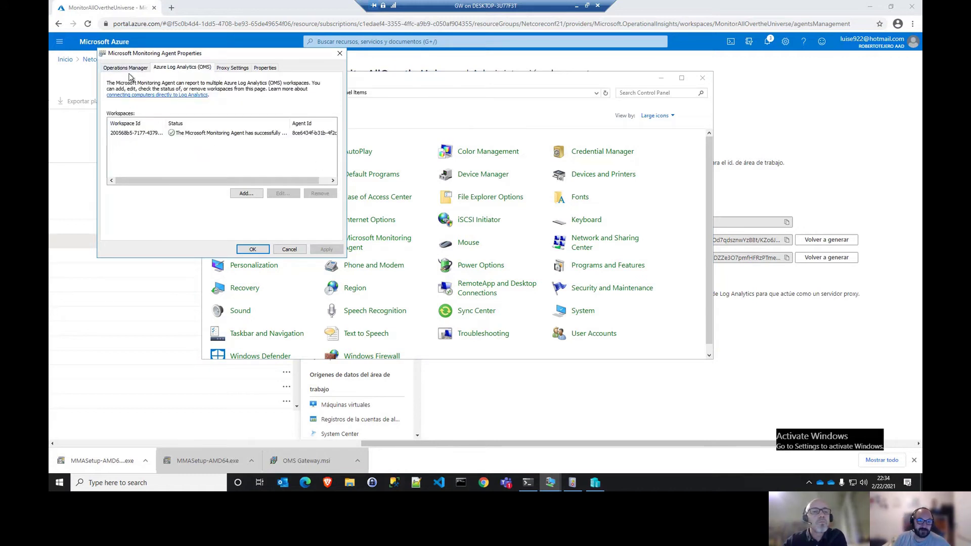
left_click(185, 135)
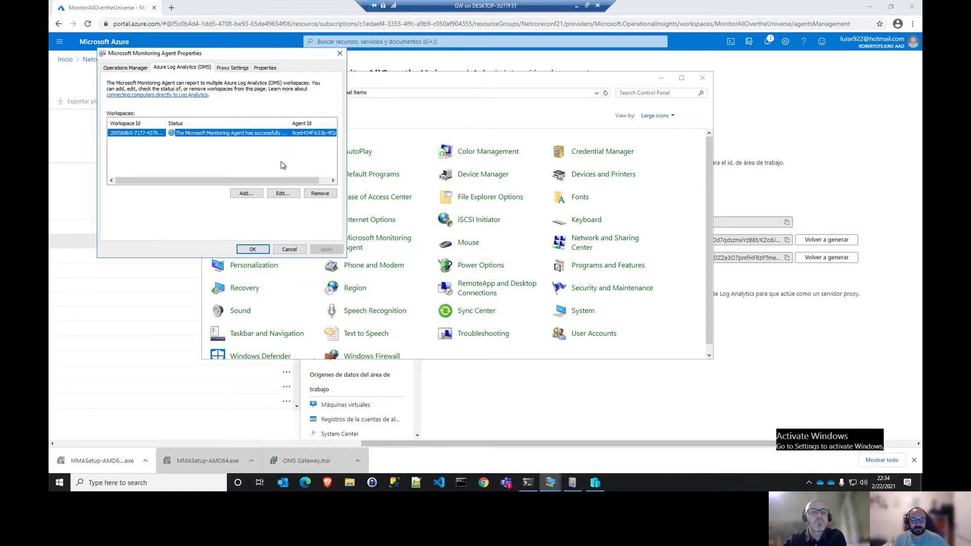
left_click(284, 194)
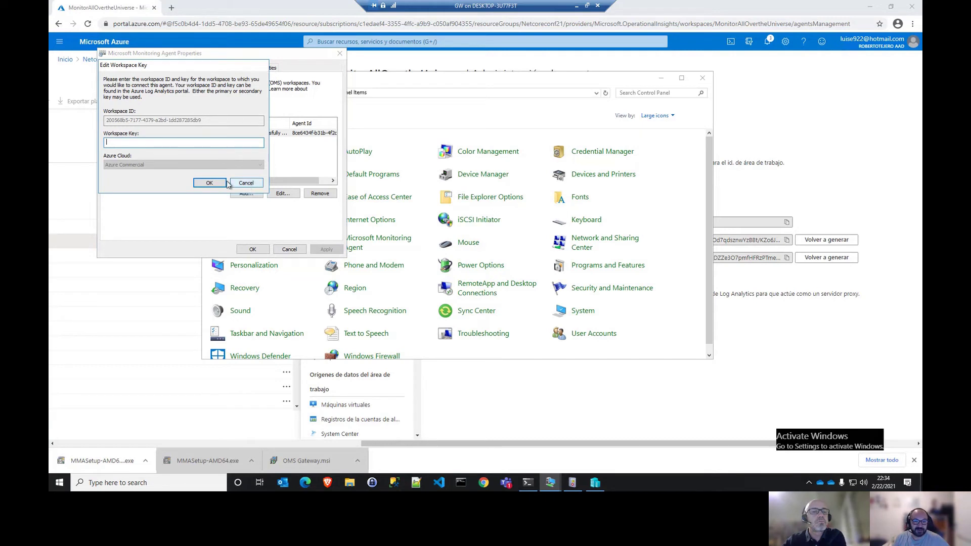
left_click(246, 183)
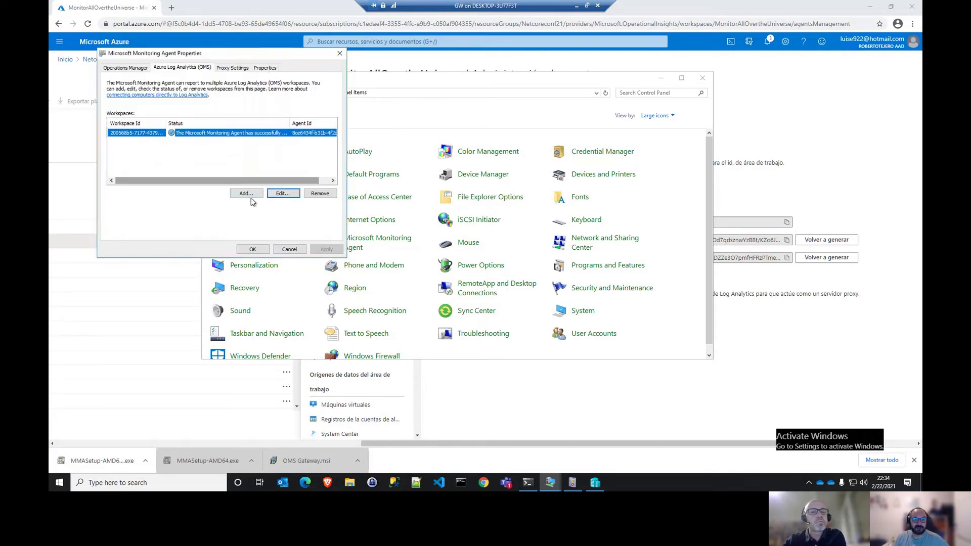
left_click(289, 250)
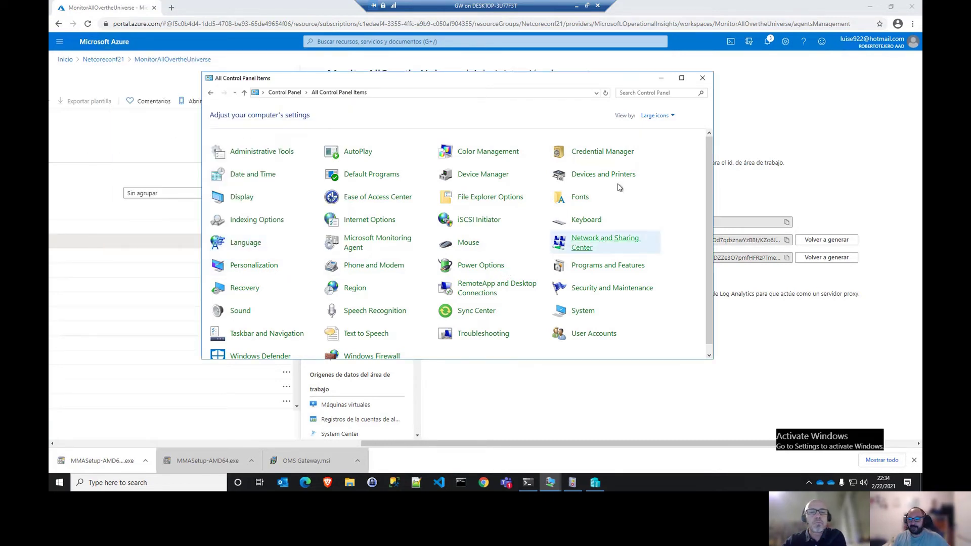
left_click(661, 80)
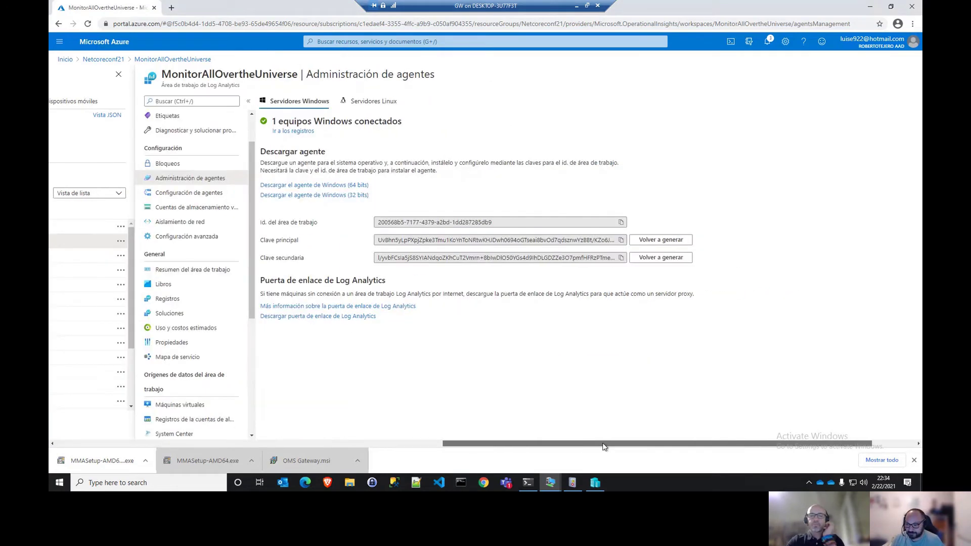
- Look at the virtual machines in Hyper-V Manager and return to the workspace's agent management page
scroll(536, 450, "right", 1)
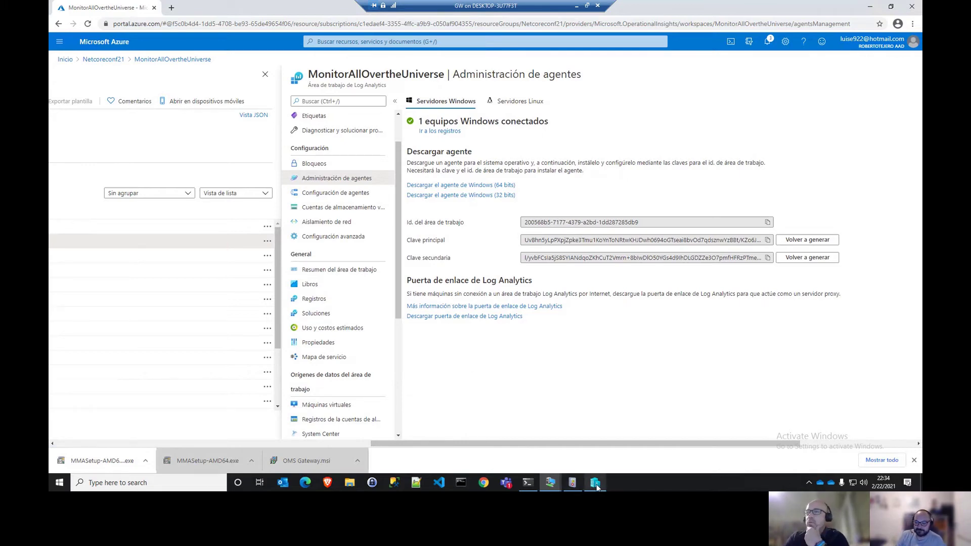
mouse_move(549, 484)
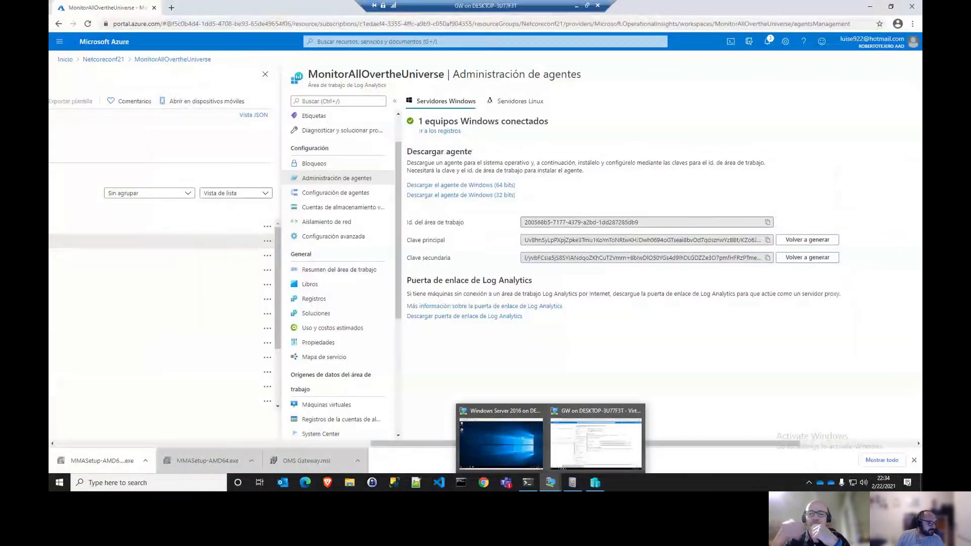
left_click(596, 484)
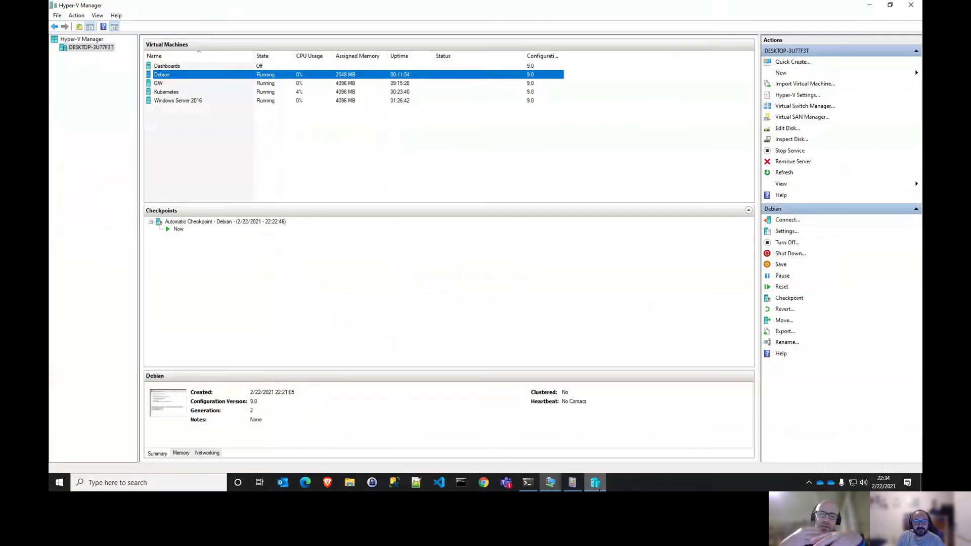
left_click(599, 490)
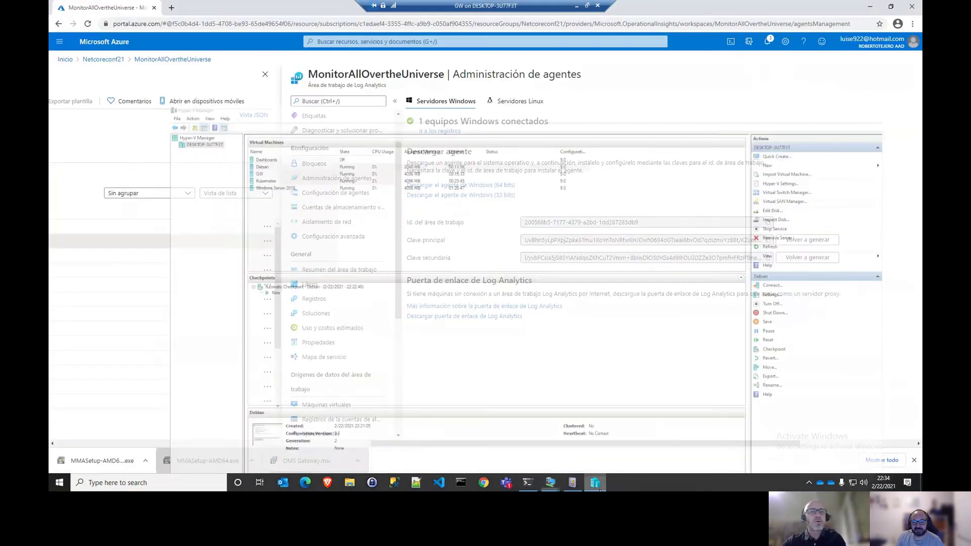
- Switch to the Windows Server 2016 virtual machine and show it full screen
mouse_move(549, 485)
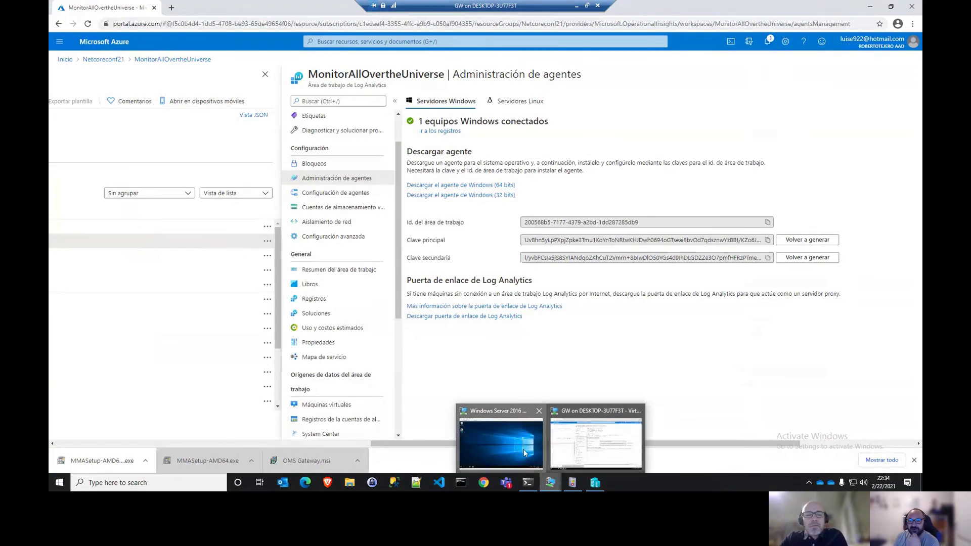
left_click(523, 449)
double_click(588, 44)
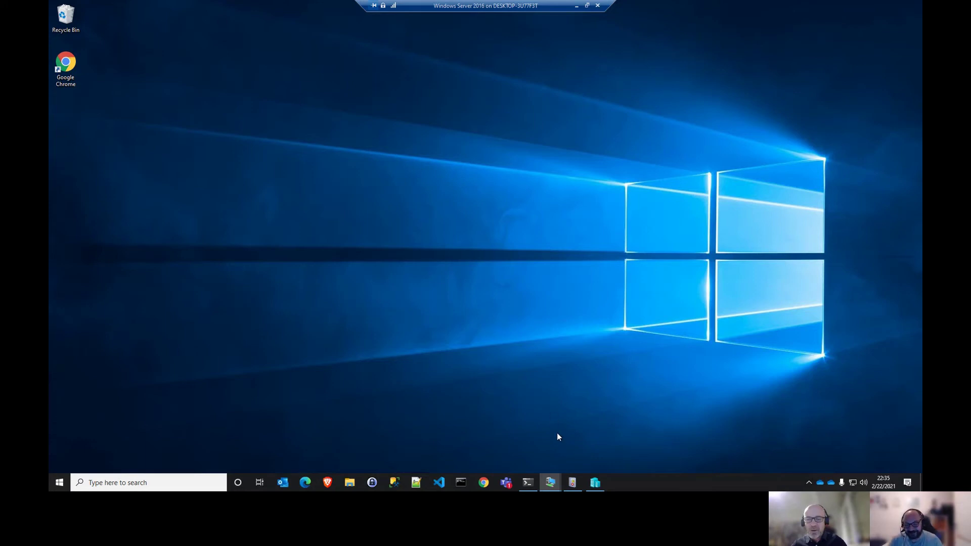
- Return to the GW virtual machine in full screen and open File Explorer on it
mouse_move(551, 476)
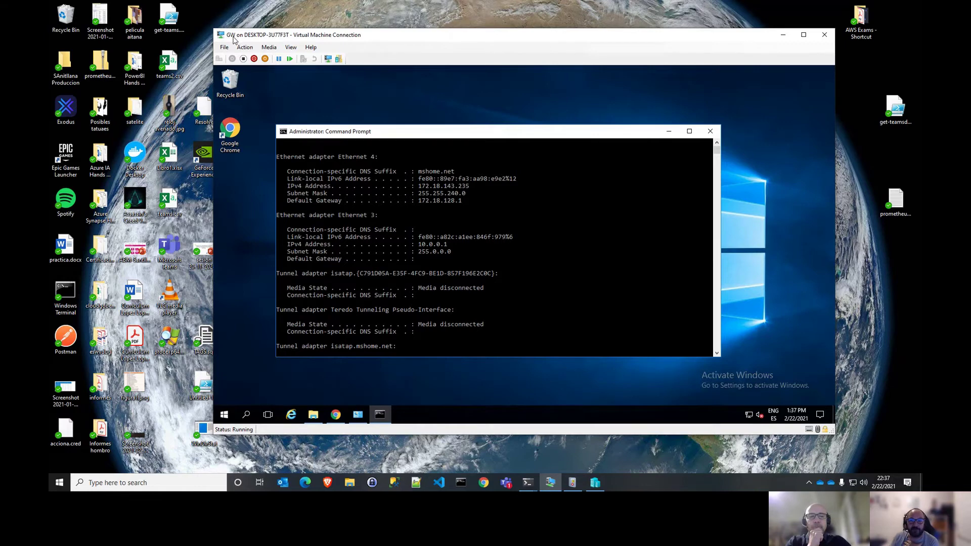
double_click(485, 36)
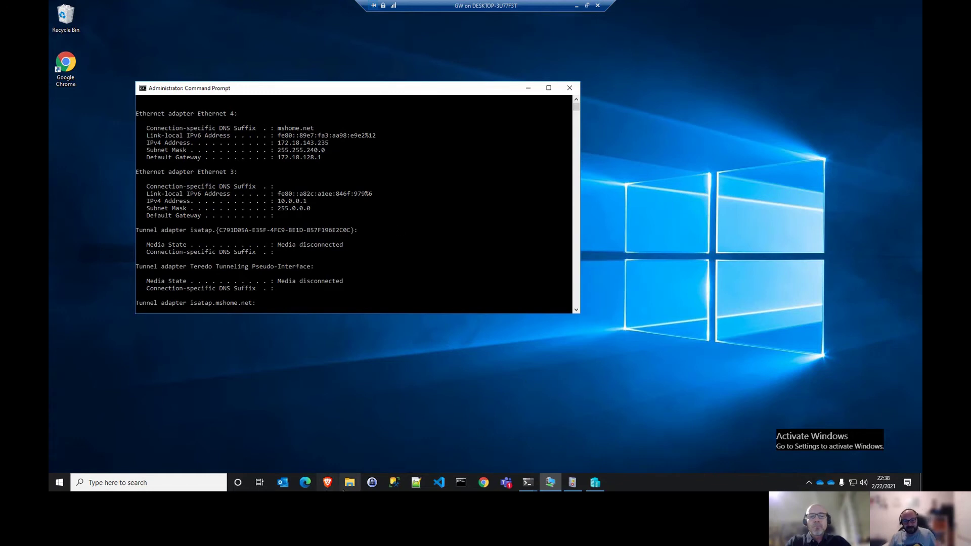
left_click(512, 425)
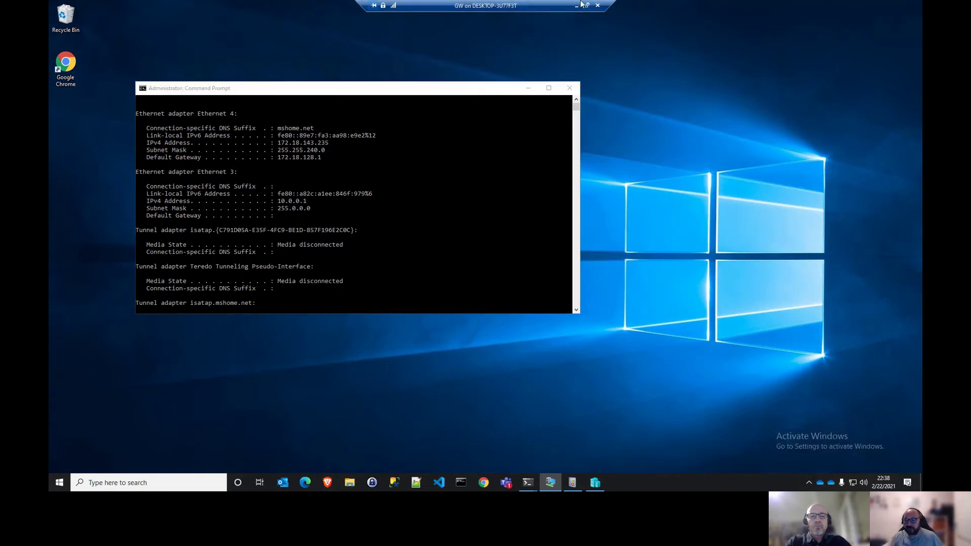
key("super")
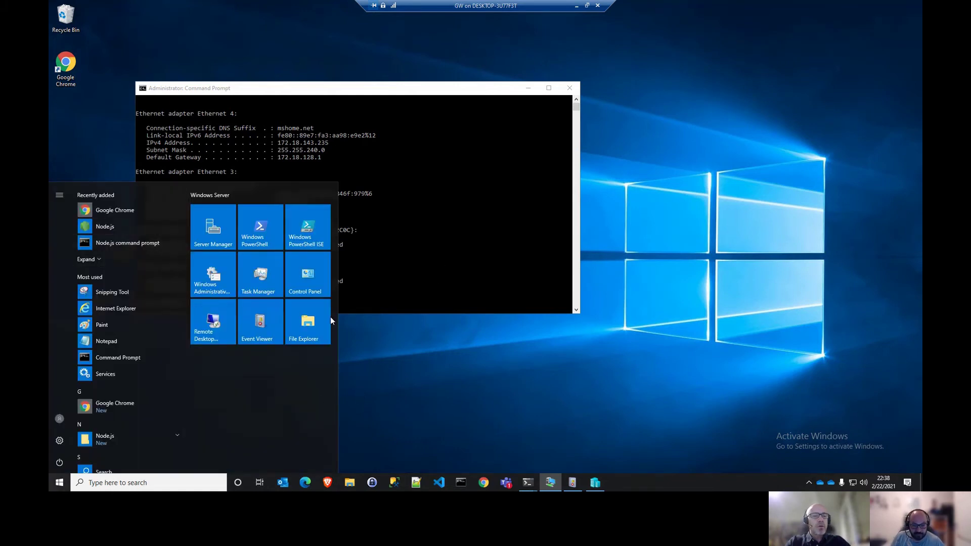
left_click(307, 320)
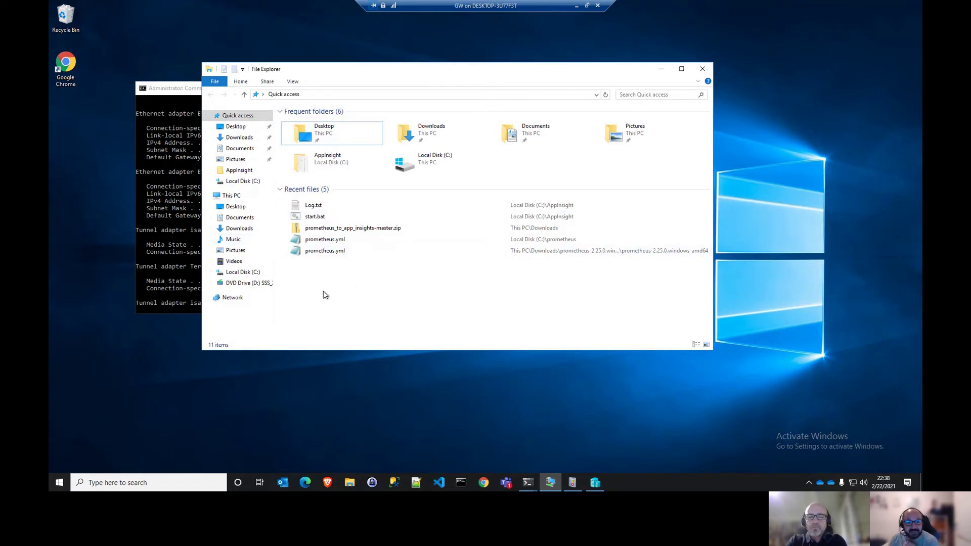
- Launch the OMS Gateway.msi installer from the Downloads folder on GW and proceed past its welcome page
left_click(255, 141)
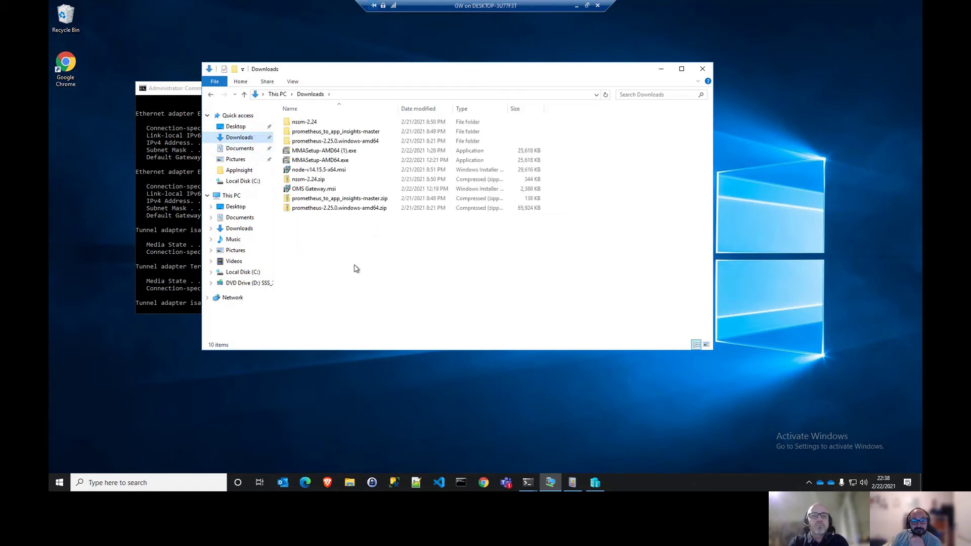
left_click(305, 180)
left_click(310, 190)
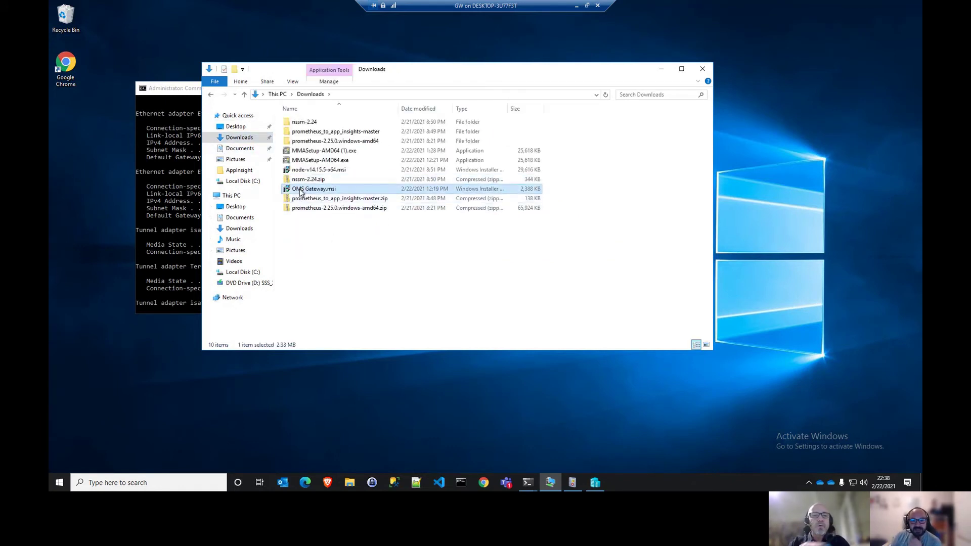
double_click(309, 190)
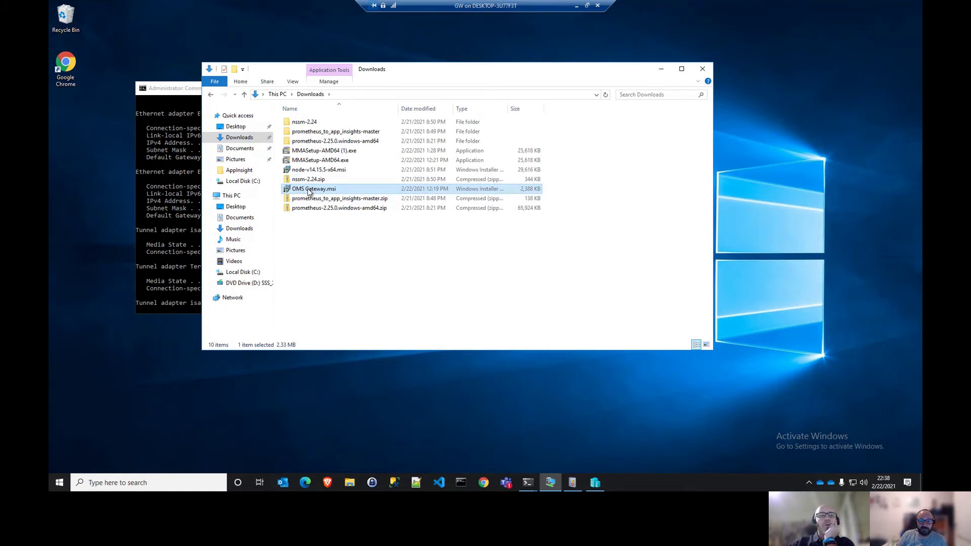
left_click(520, 253)
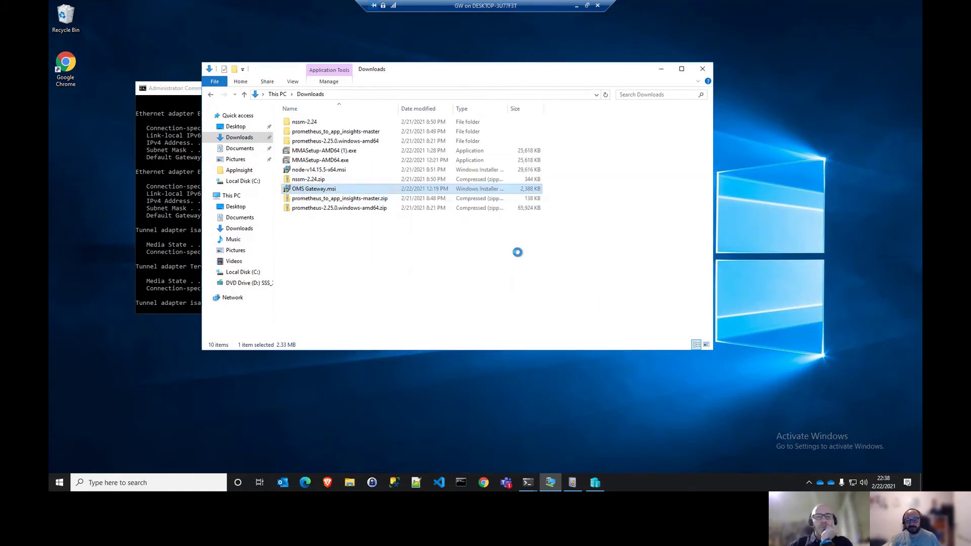
left_click(532, 314)
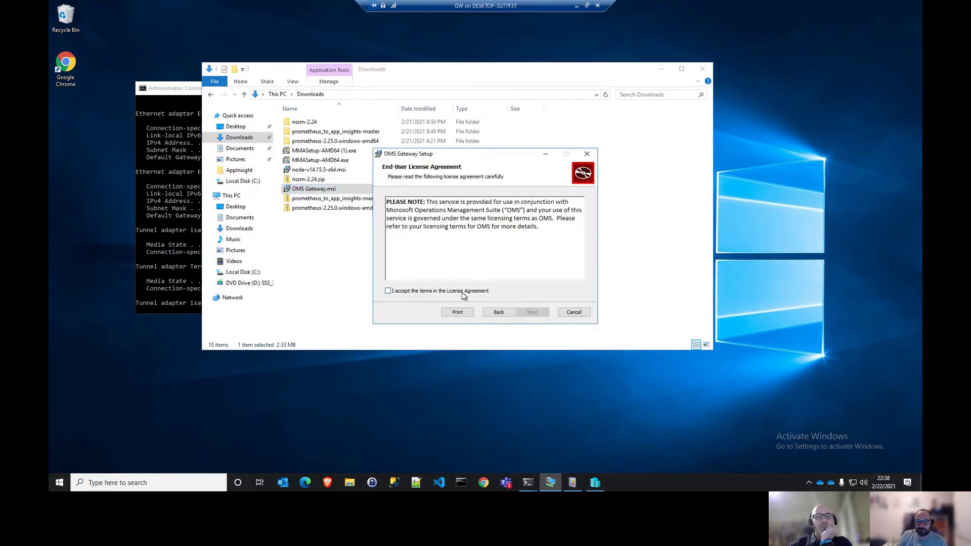
- Accept the OMS Gateway license terms and keep port 8080 without a proxy server
left_click(464, 291)
left_click(537, 317)
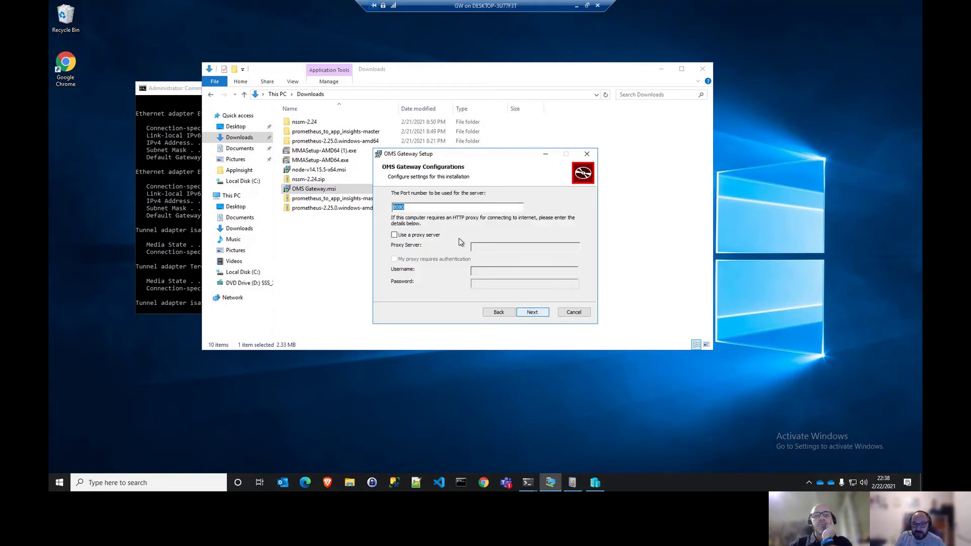
left_click(424, 207)
key("ctrl+a")
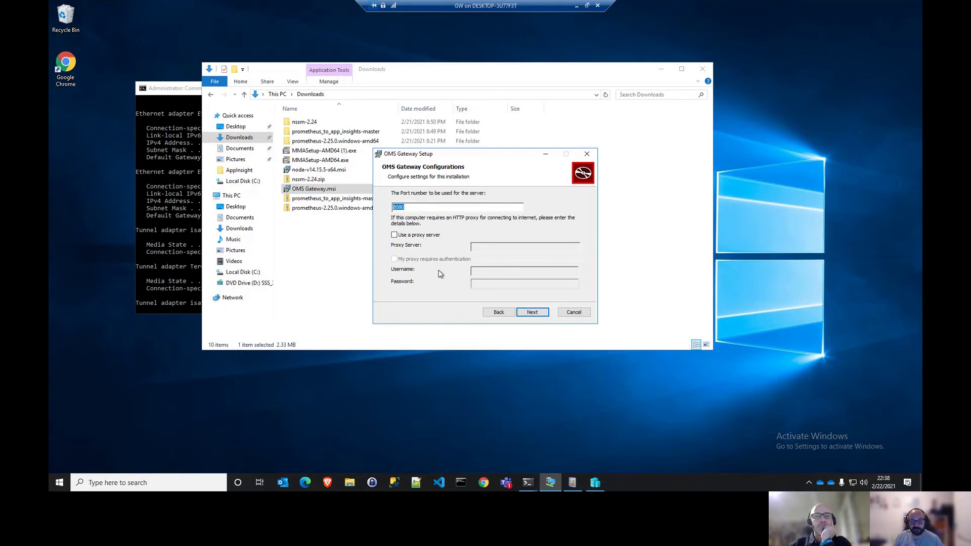
left_click(527, 313)
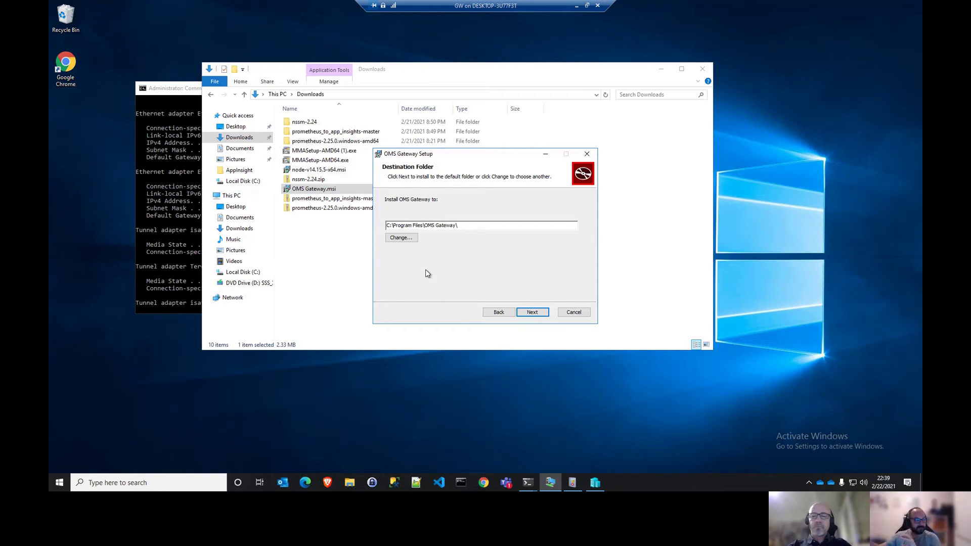
- Install OMS Gateway to the default folder C:\Program Files\OMS Gateway\ and finish the setup wizard
left_click(532, 313)
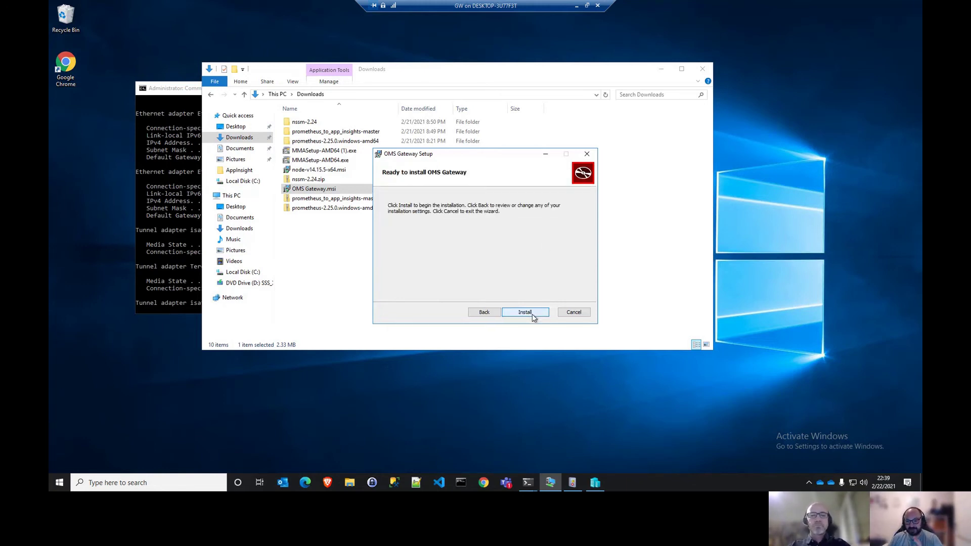
left_click(530, 313)
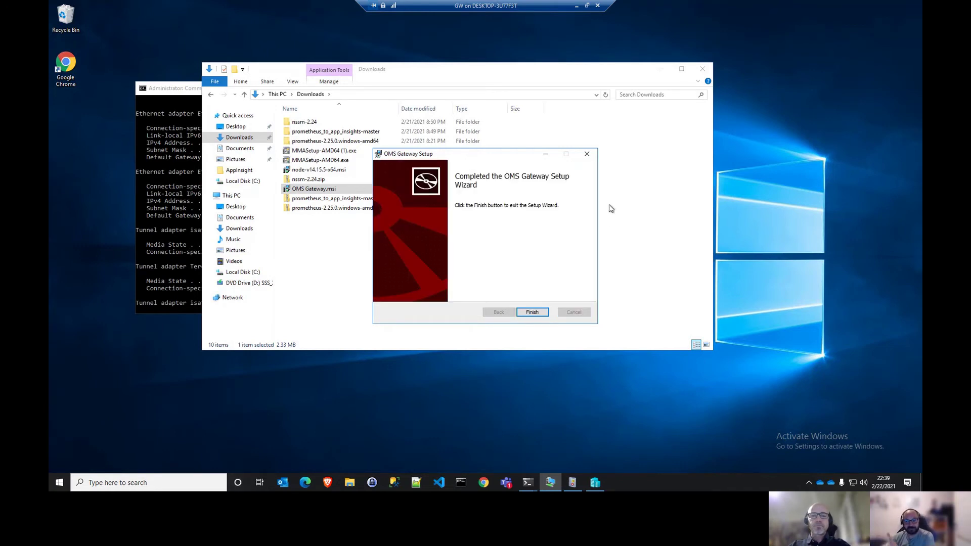
left_click(537, 314)
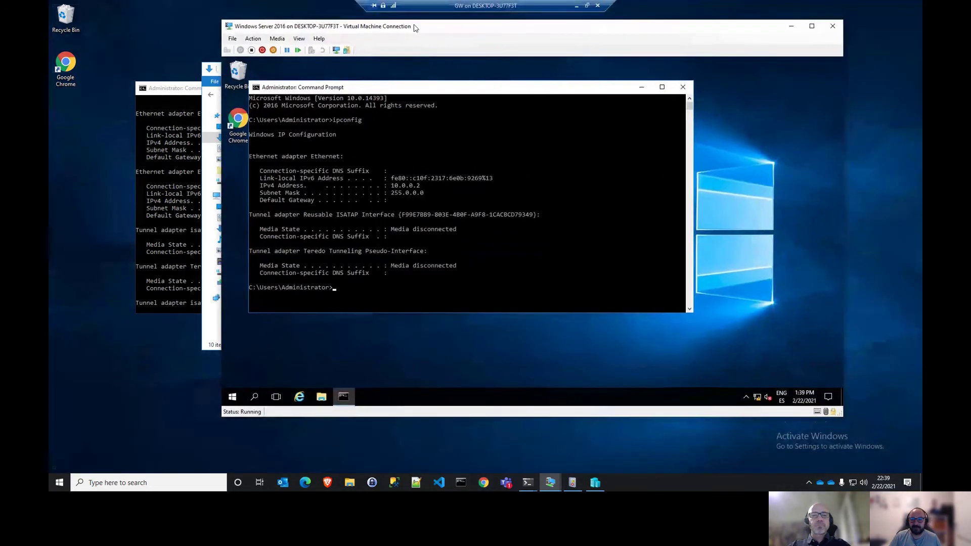
- Ping 10.0.0.1 from the Windows Server 2016 virtual machine's Command Prompt and stop the ping early
left_click_drag(419, 28, 347, 66)
left_click_drag(382, 304, 411, 317)
left_click(449, 318)
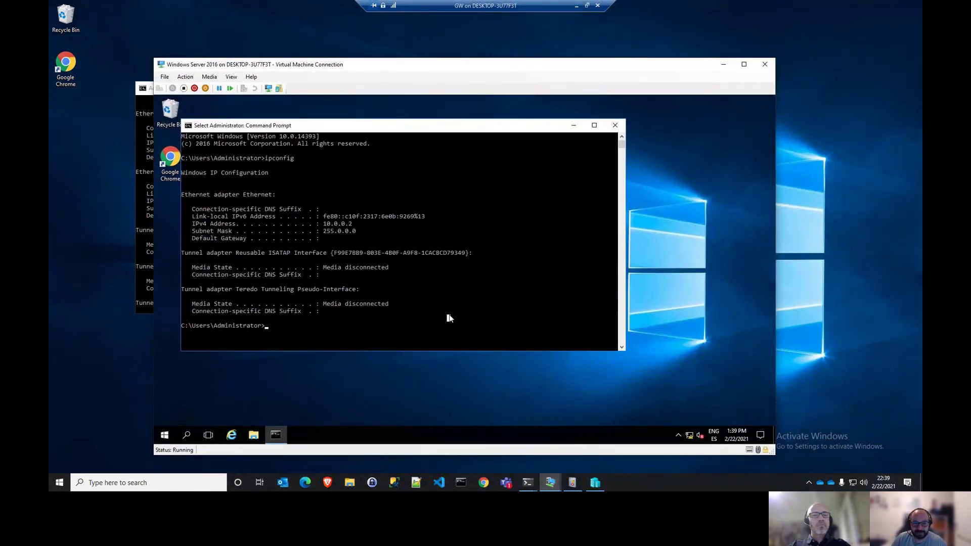
type("ping")
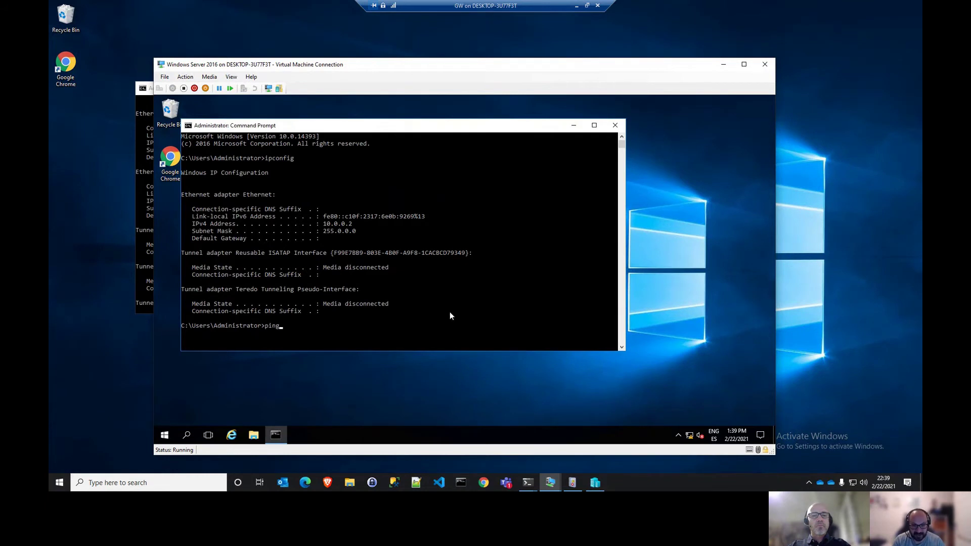
type(" 10.0.0.1")
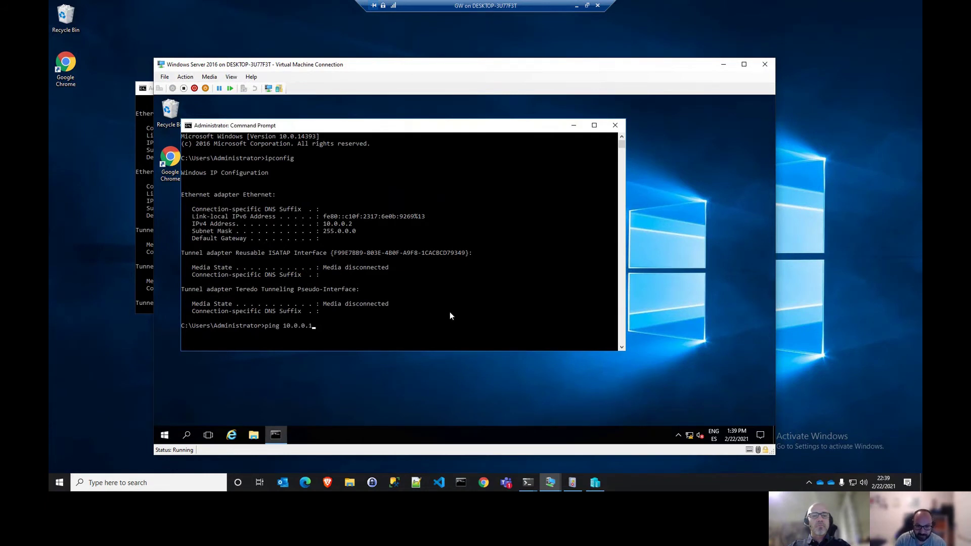
key("Return")
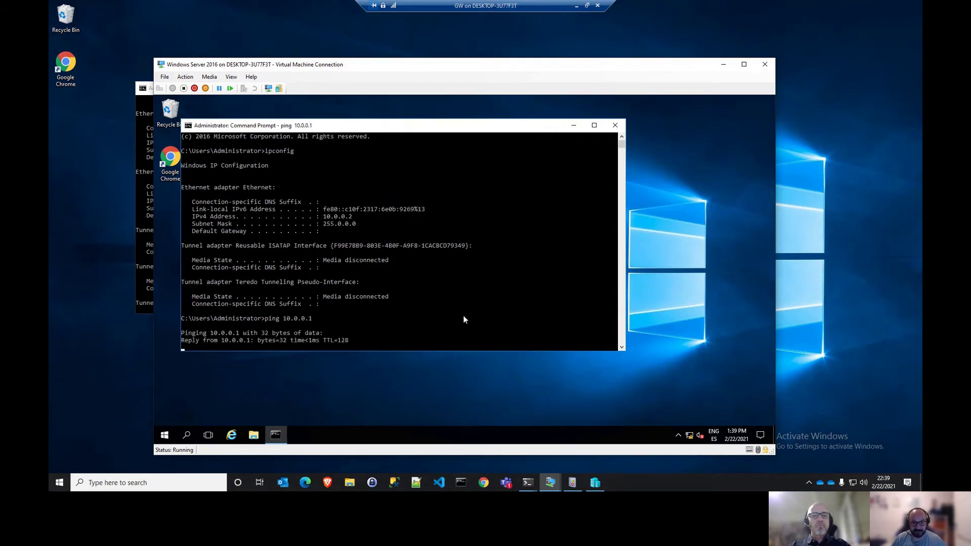
key("ctrl+c")
type("c")
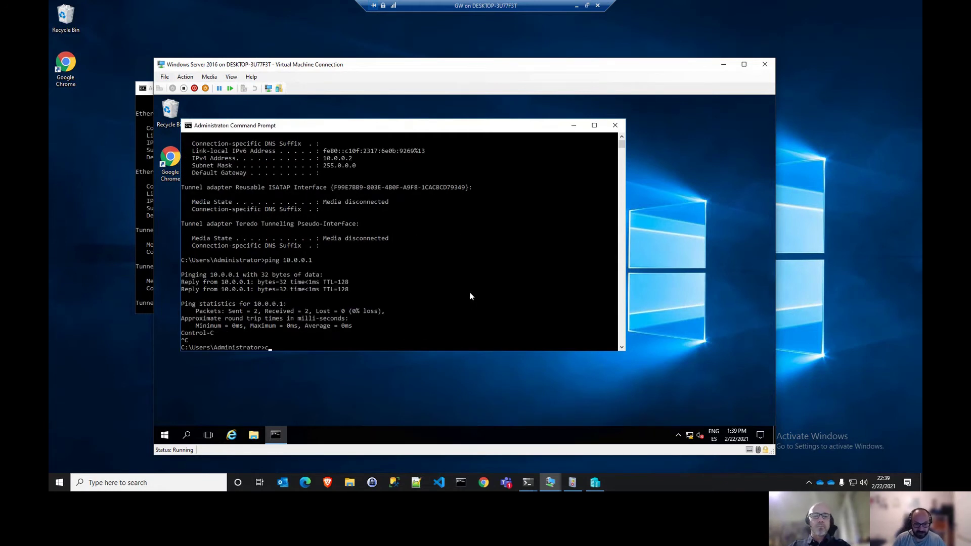
key("BackSpace")
type("pin")
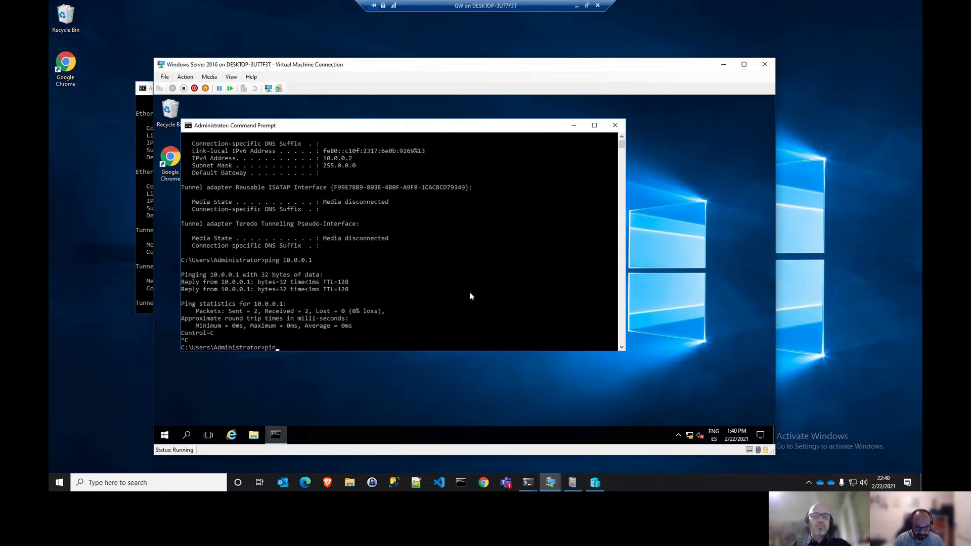
type("g www.google.es")
key("Return")
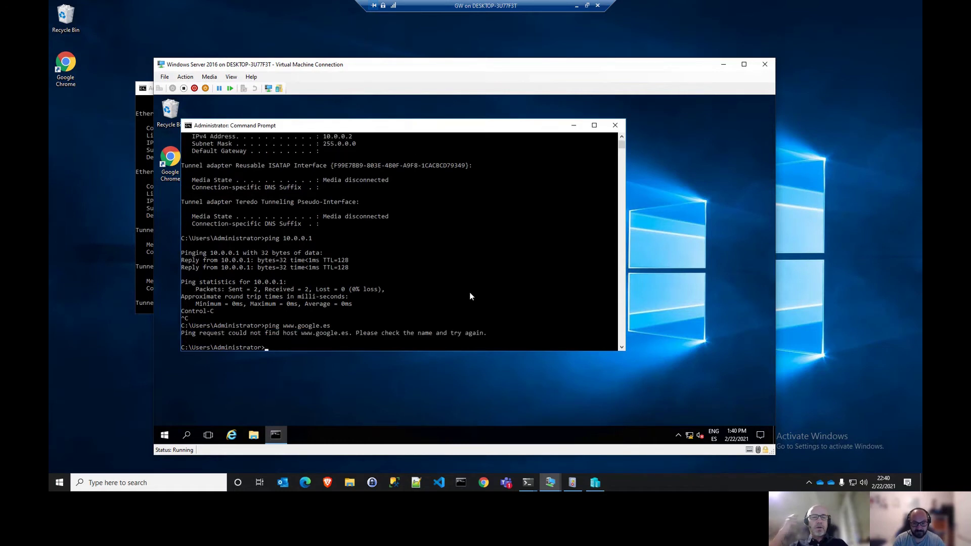
left_click(463, 274)
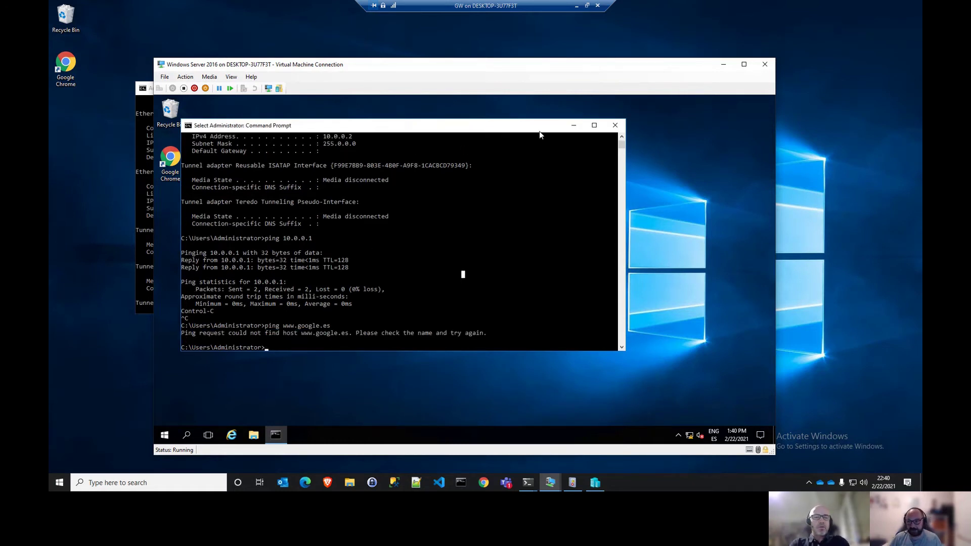
left_click_drag(538, 129, 579, 141)
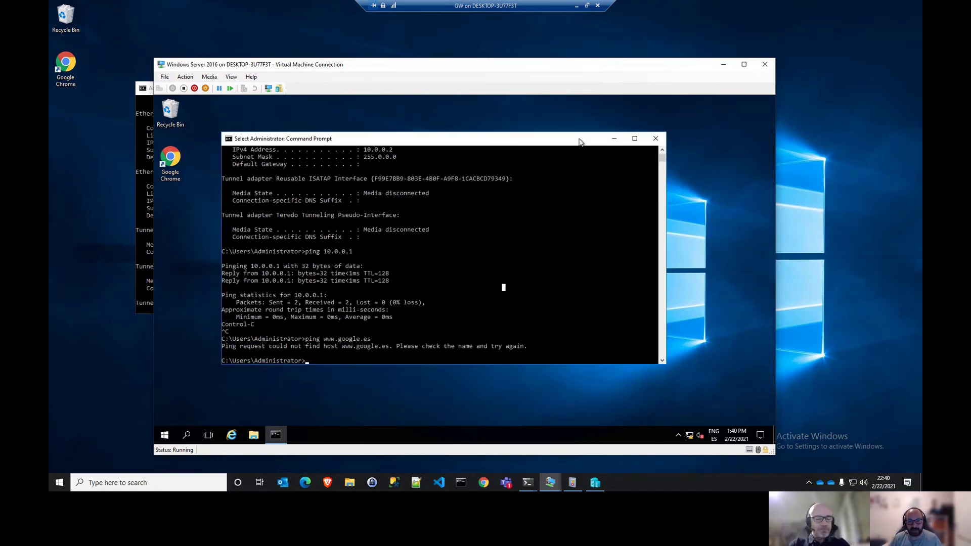
left_click(655, 137)
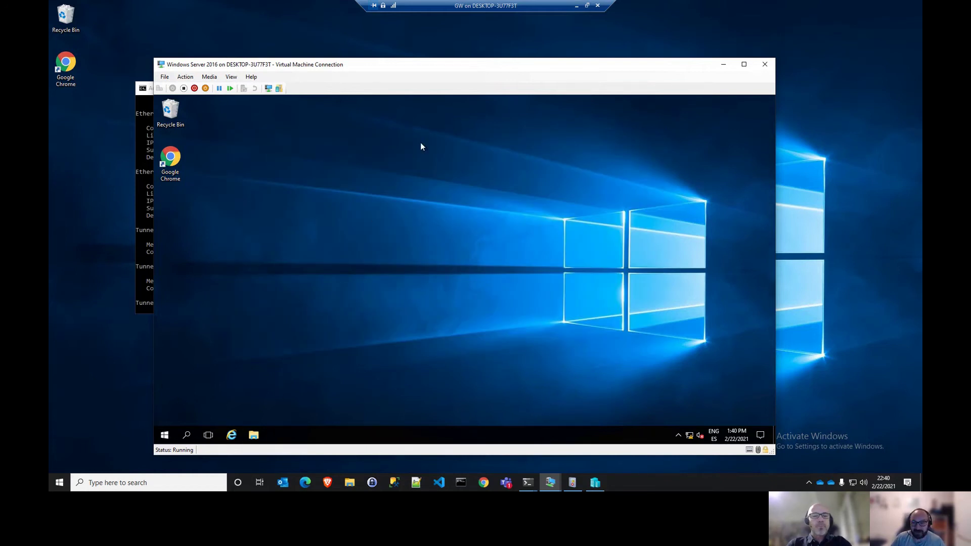
- Open the network share \\10.0.0.1\c$ in File Explorer on the Windows Server 2016 virtual machine
left_click_drag(471, 65, 482, 58)
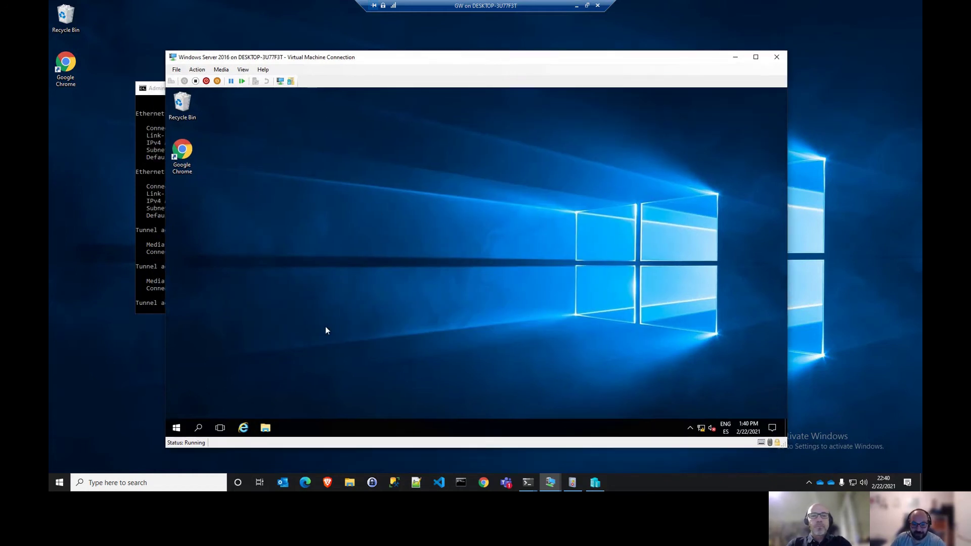
left_click(266, 425)
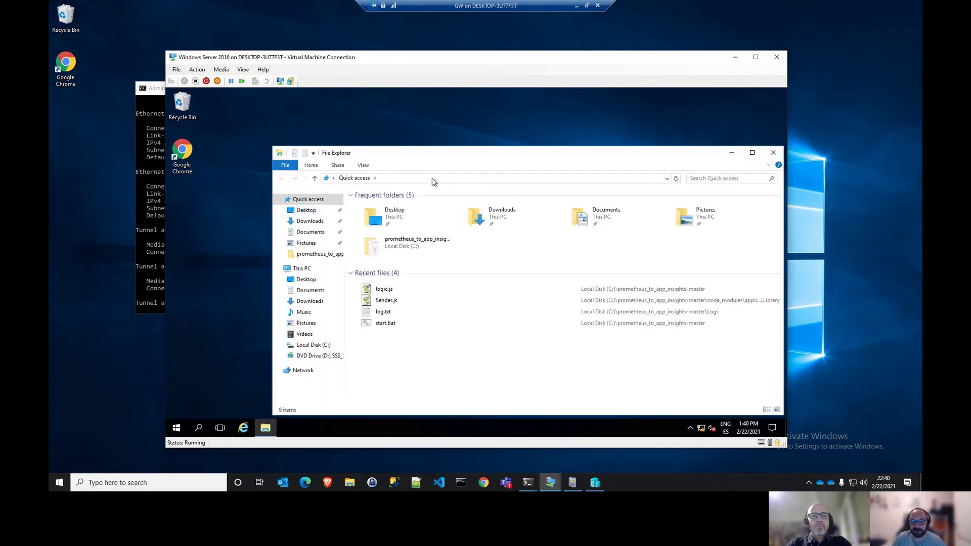
left_click(432, 180)
type("\\\\10.0")
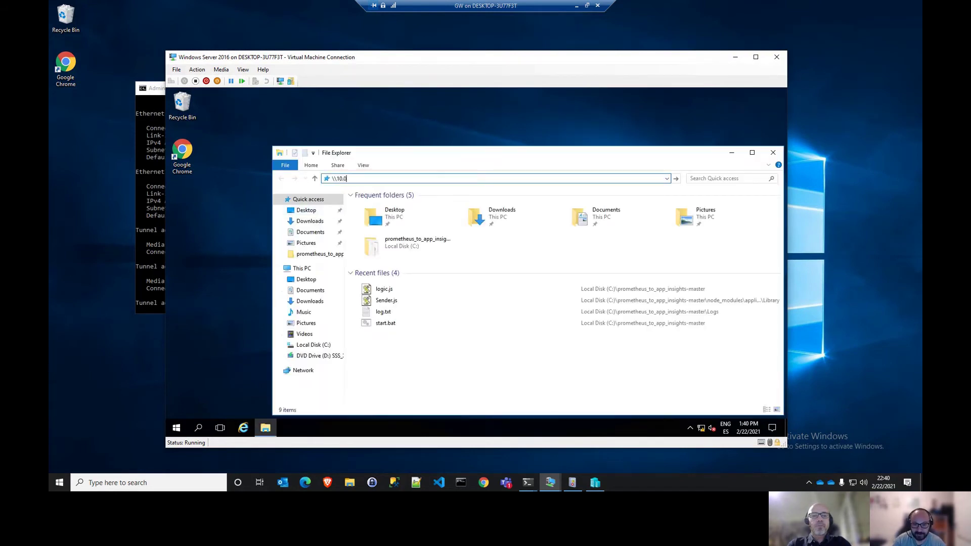
type(".0.1\\")
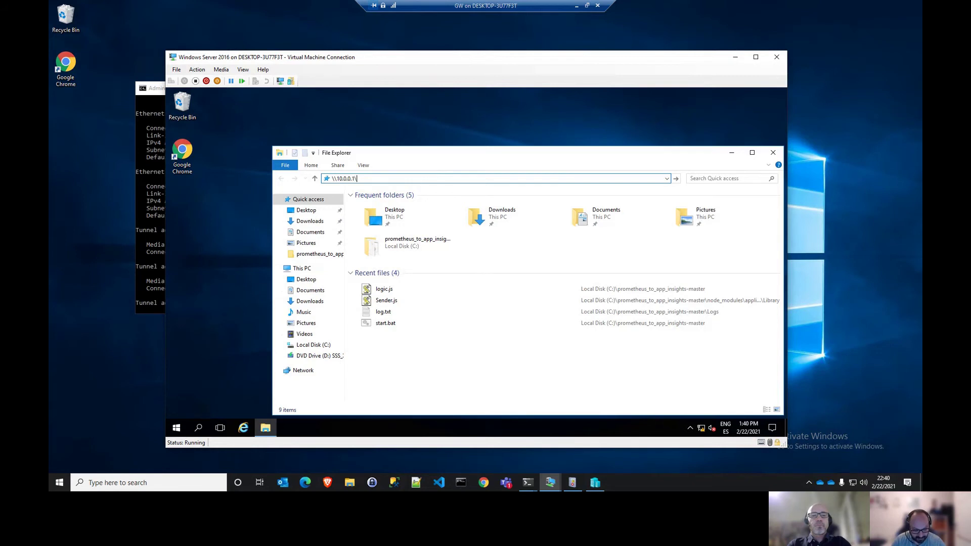
type("c$")
key("Return")
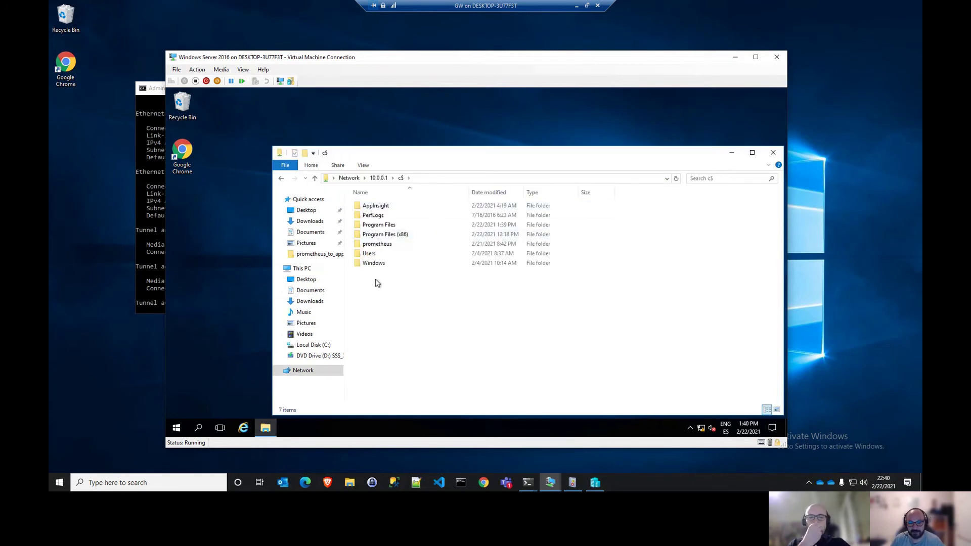
- Browse the share to the Users\Administrator\Downloads folder
left_click(372, 255)
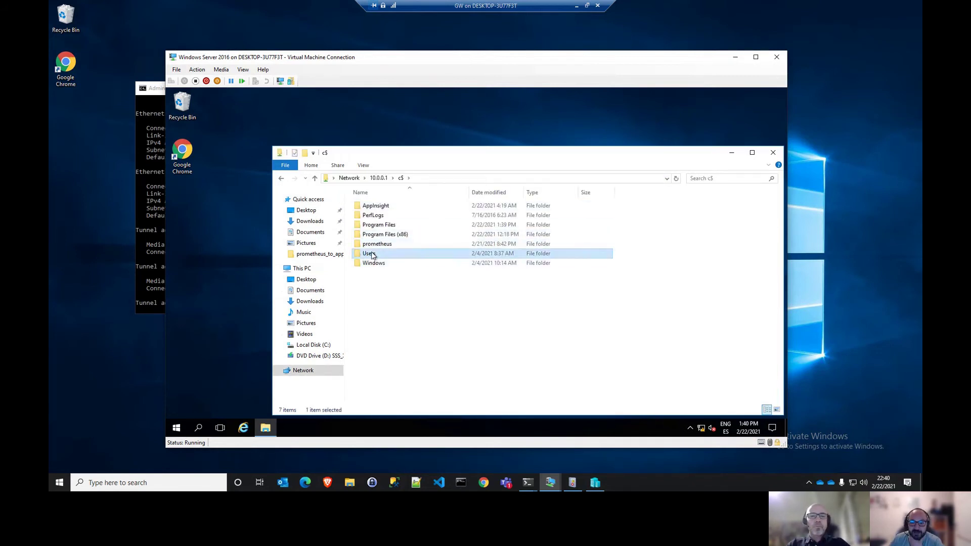
double_click(372, 254)
double_click(380, 207)
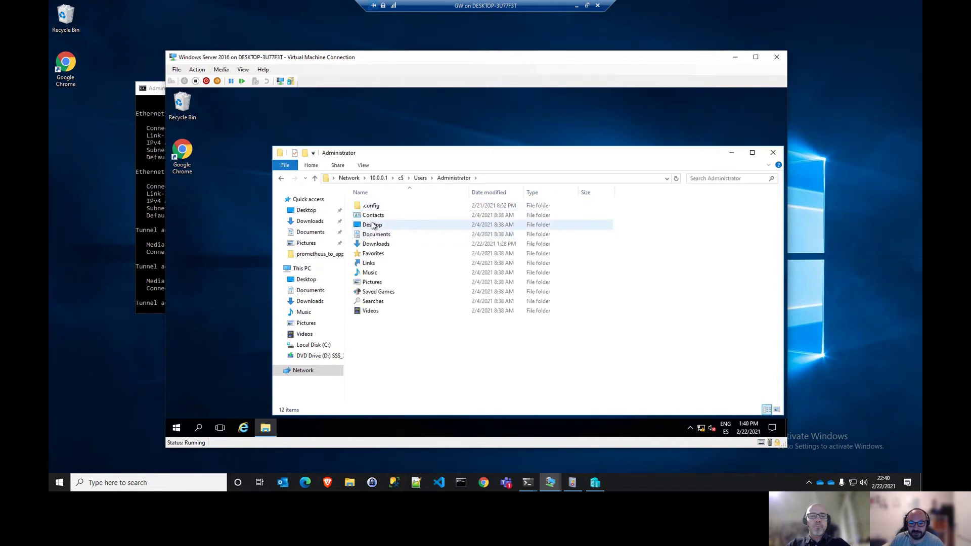
double_click(375, 244)
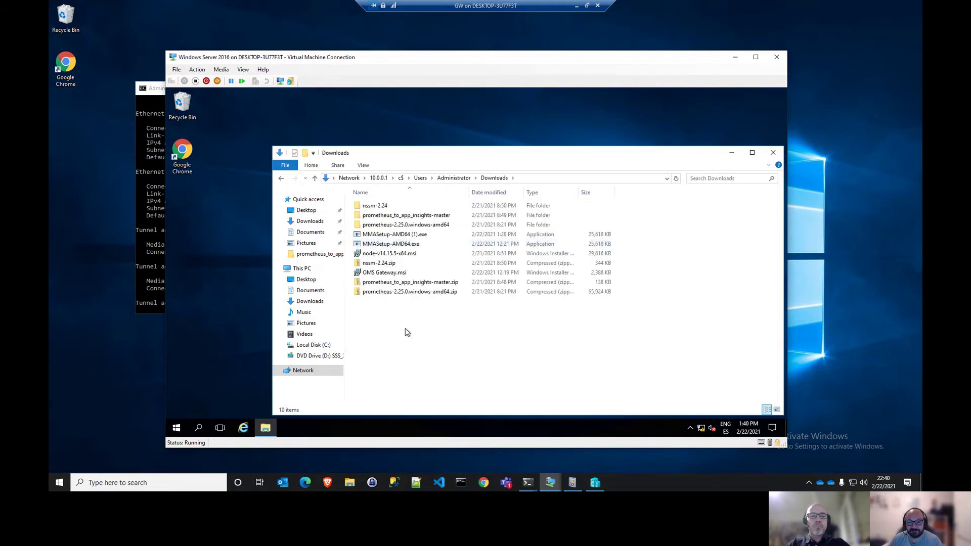
- Copy MMASetup-AMD64.exe from the shared Downloads folder to the virtual machine's desktop and close File Explorer
double_click(391, 243)
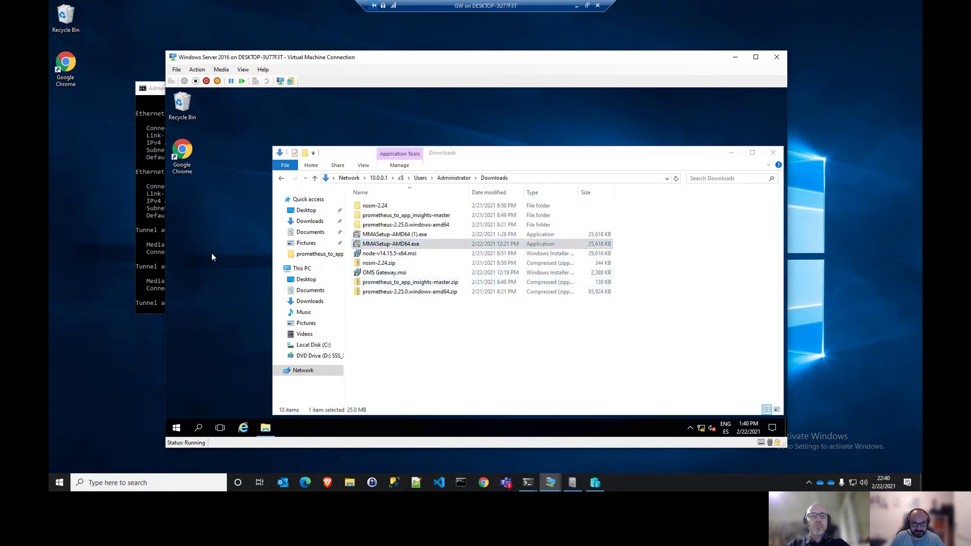
key("ctrl+v")
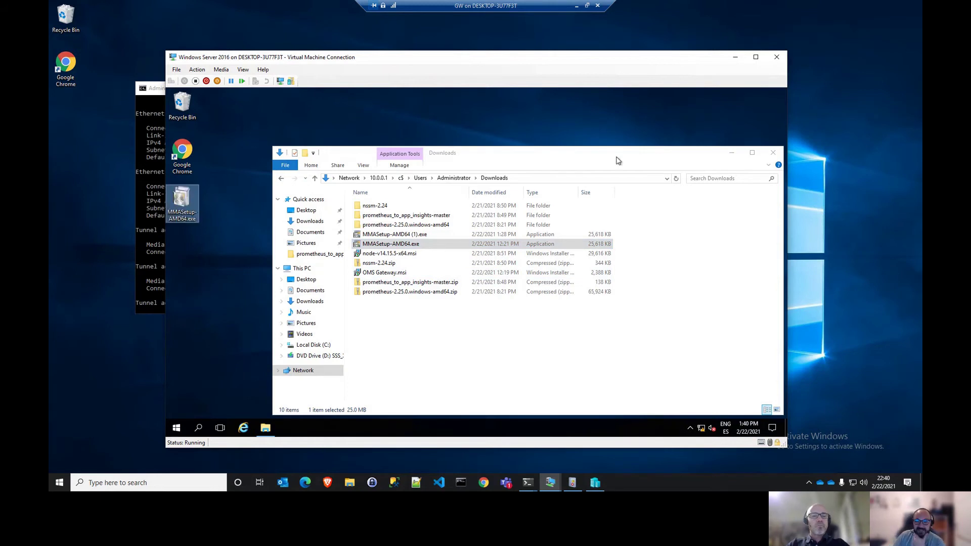
left_click(772, 153)
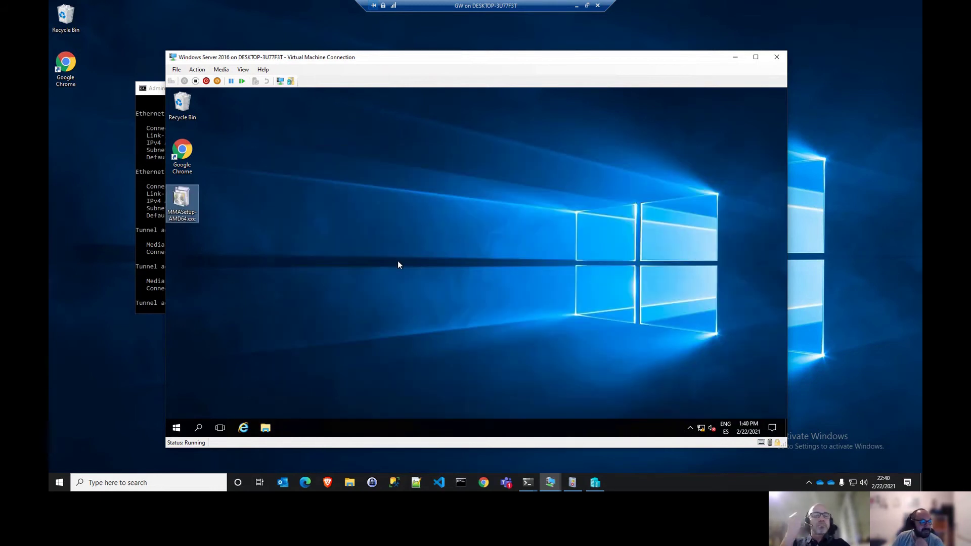
- Run MMASetup-AMD64.exe from the desktop, allow it in the security warning, and put the virtual machine window away
double_click(183, 201)
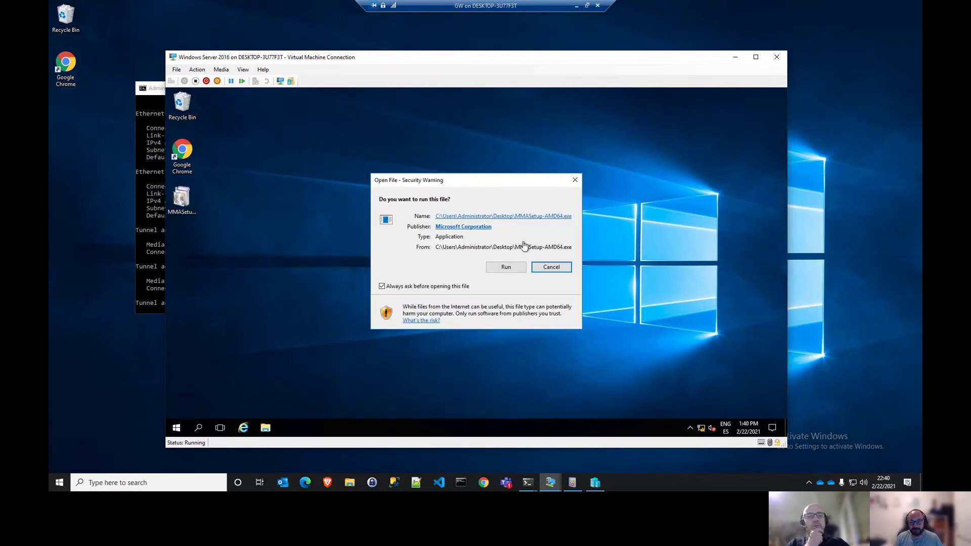
left_click(503, 268)
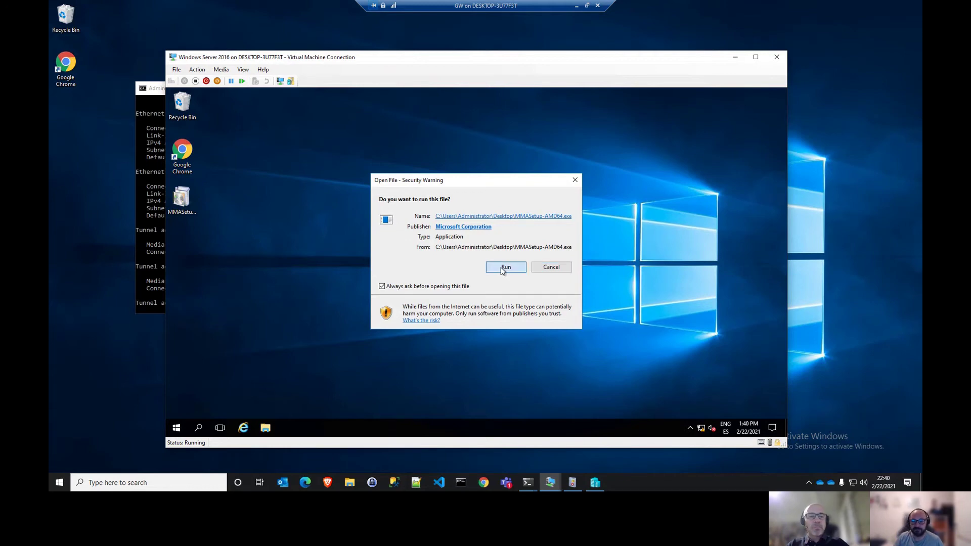
key("super+Down")
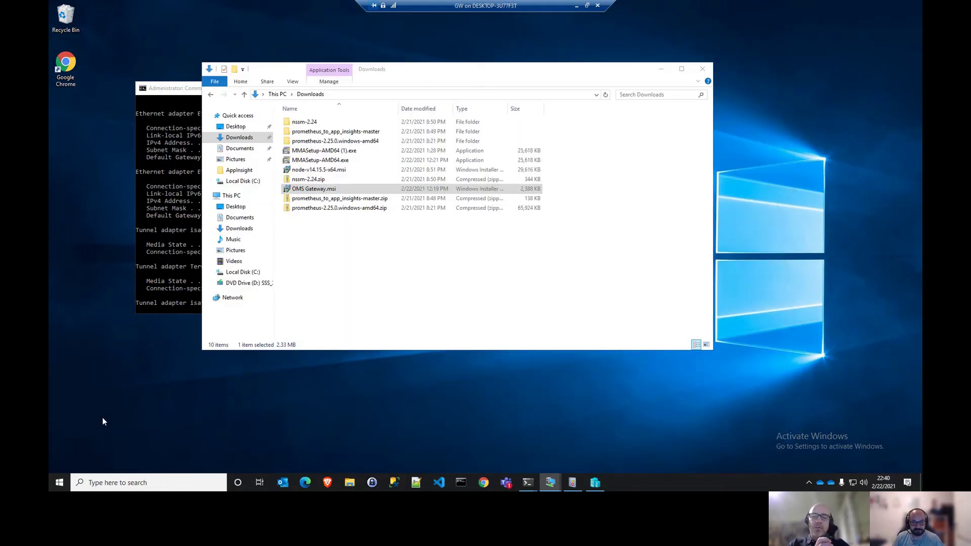
key("super")
key("super")
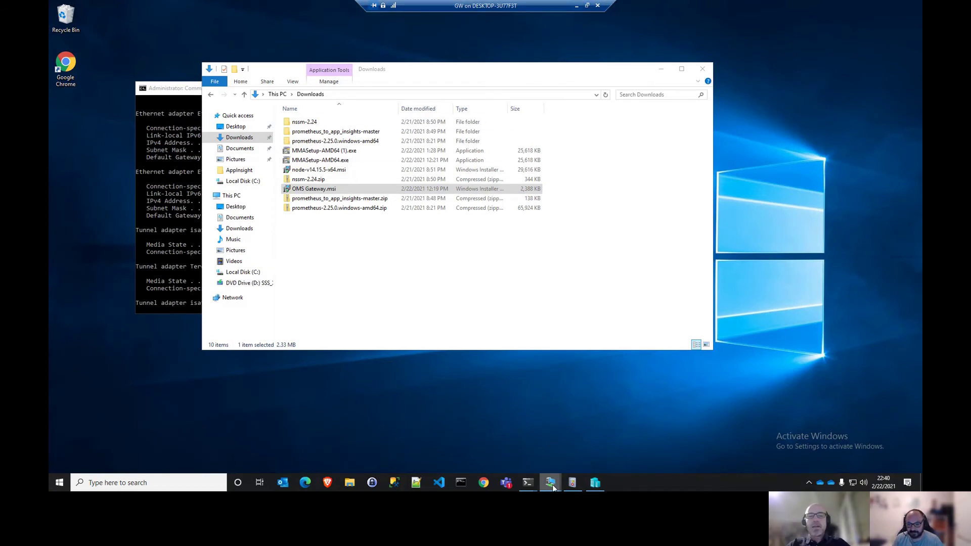
mouse_move(552, 484)
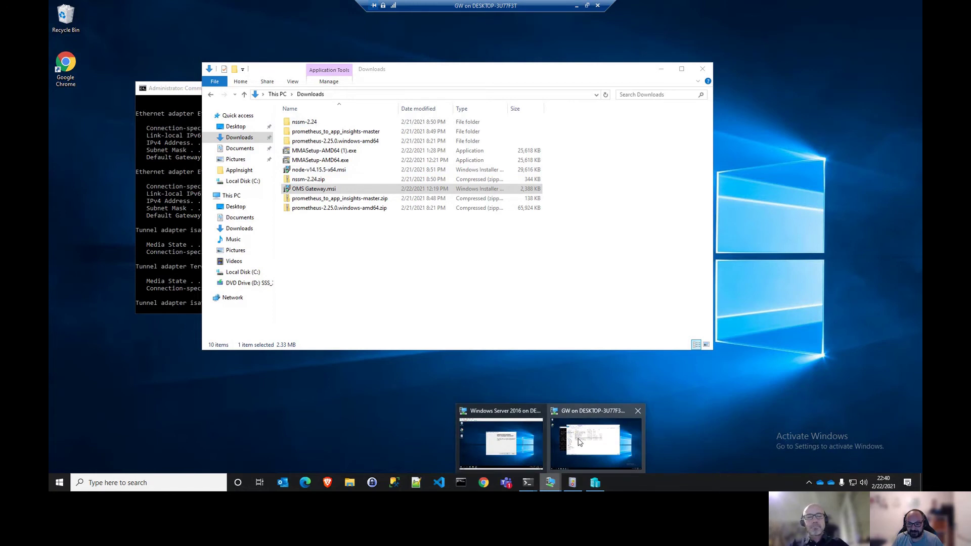
key("super")
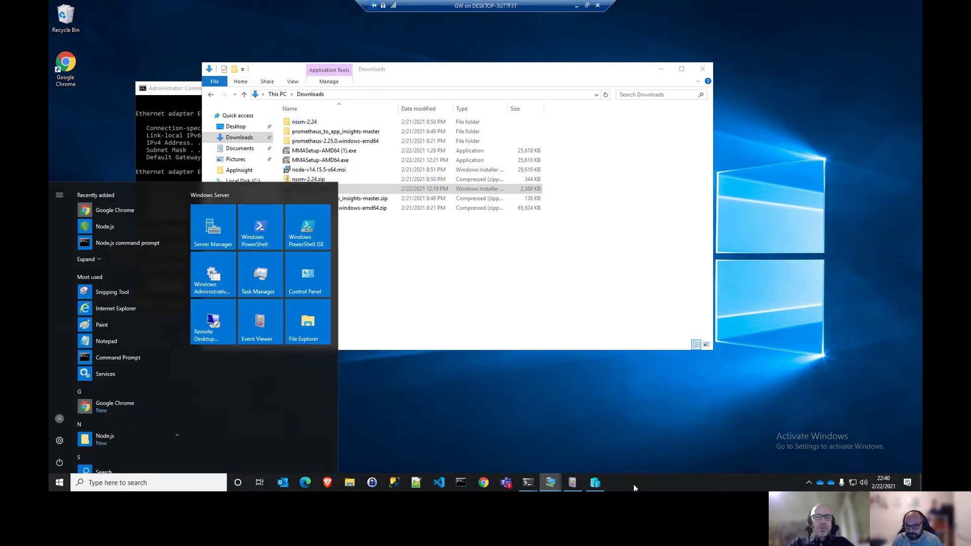
left_click(606, 443)
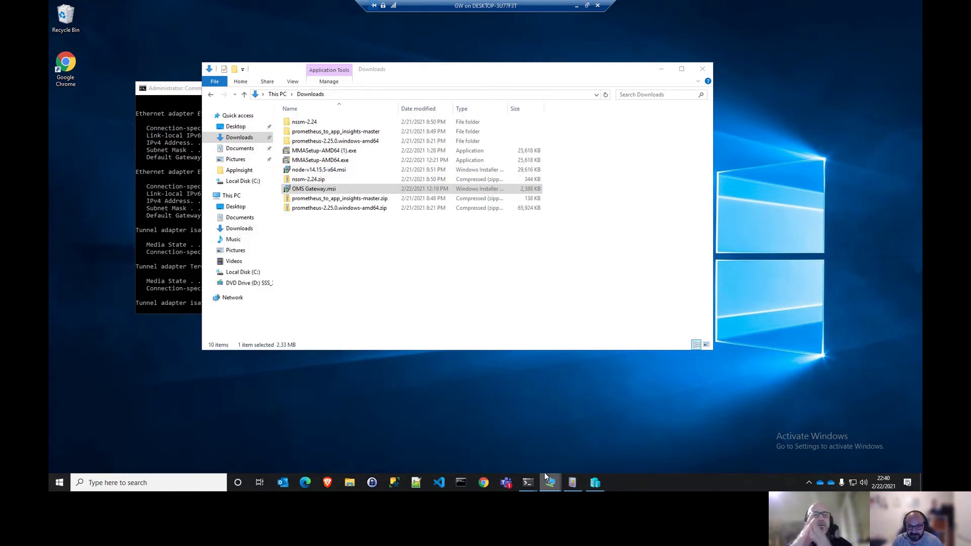
key("super")
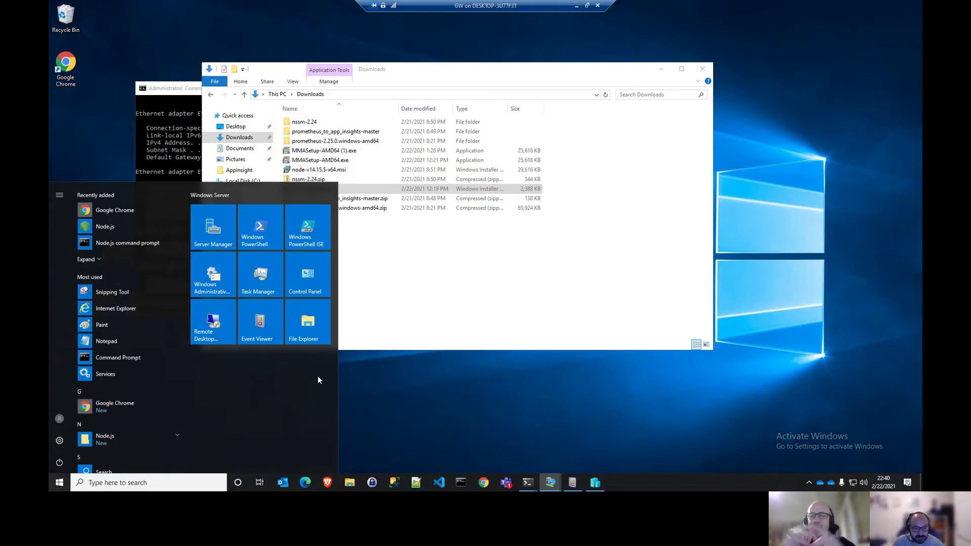
- Bring up the Azure agent administration page on GW, take GW out of full screen and arrange both virtual machine windows to be visible together
key("alt+Tab")
key("alt+Tab")
key("alt+Tab")
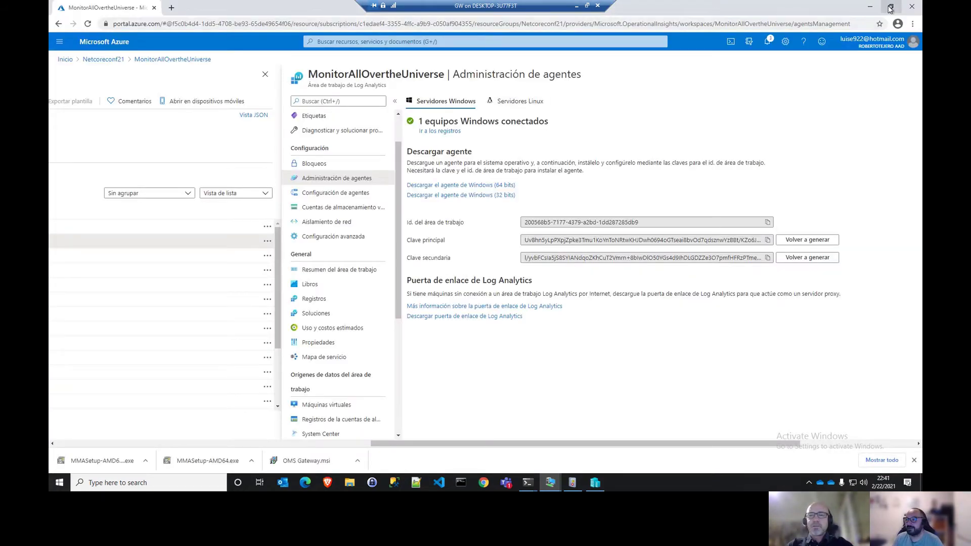
left_click(587, 5)
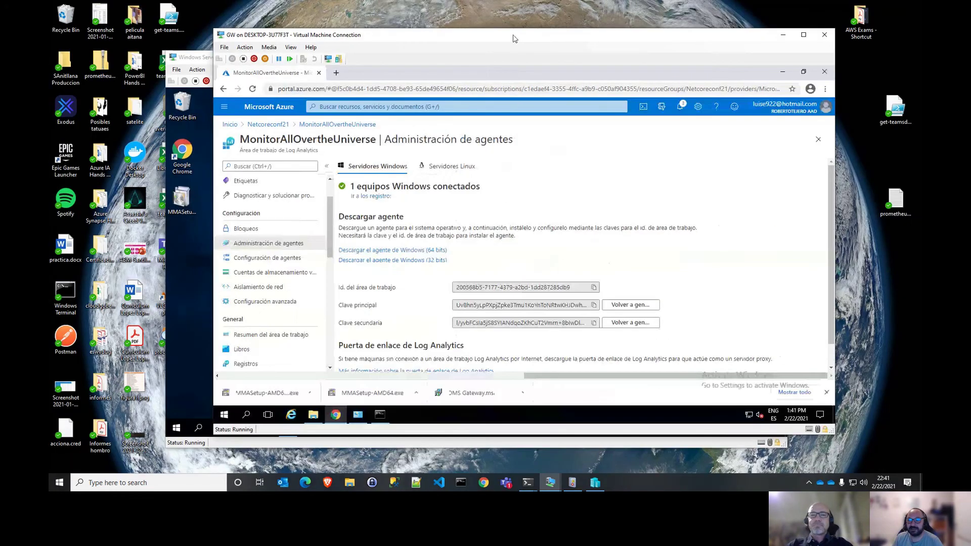
left_click_drag(625, 80, 660, 133)
left_click(379, 58)
left_click_drag(379, 58, 249, 9)
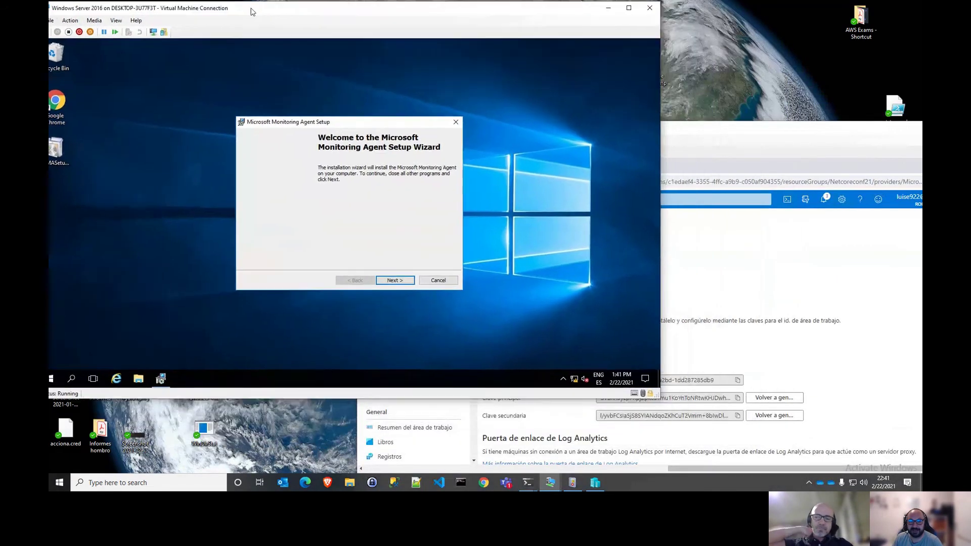
- Accept the Microsoft Monitoring Agent license terms and keep the default installation folder C:\Program Files\Microsoft Monitoring Agent\
left_click(391, 280)
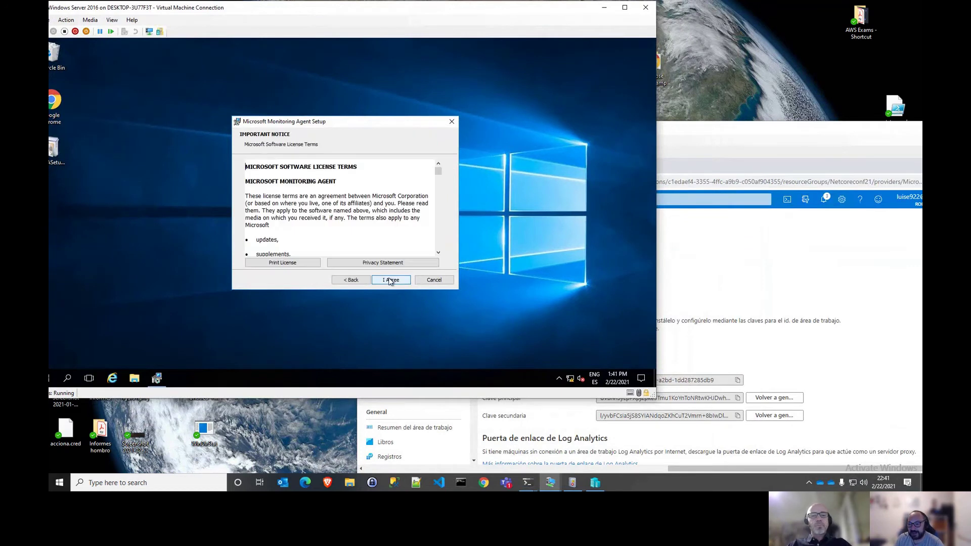
left_click(390, 279)
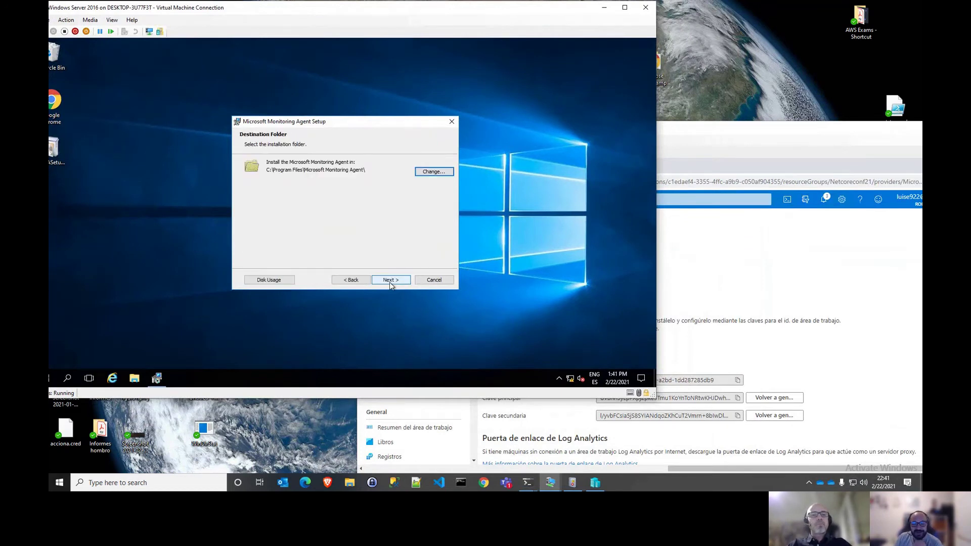
left_click(390, 281)
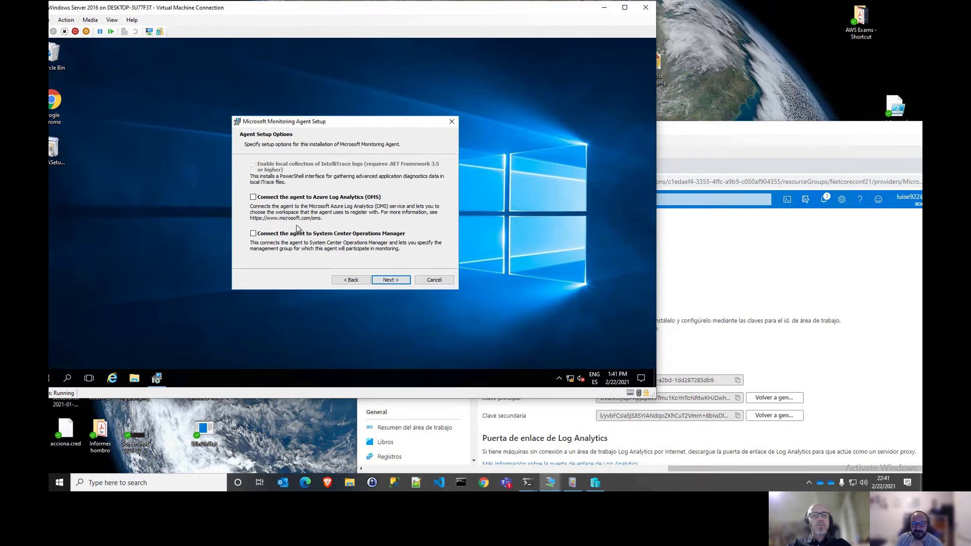
- Choose to connect the agent to Azure Log Analytics (OMS) and continue to the workspace settings
left_click(262, 199)
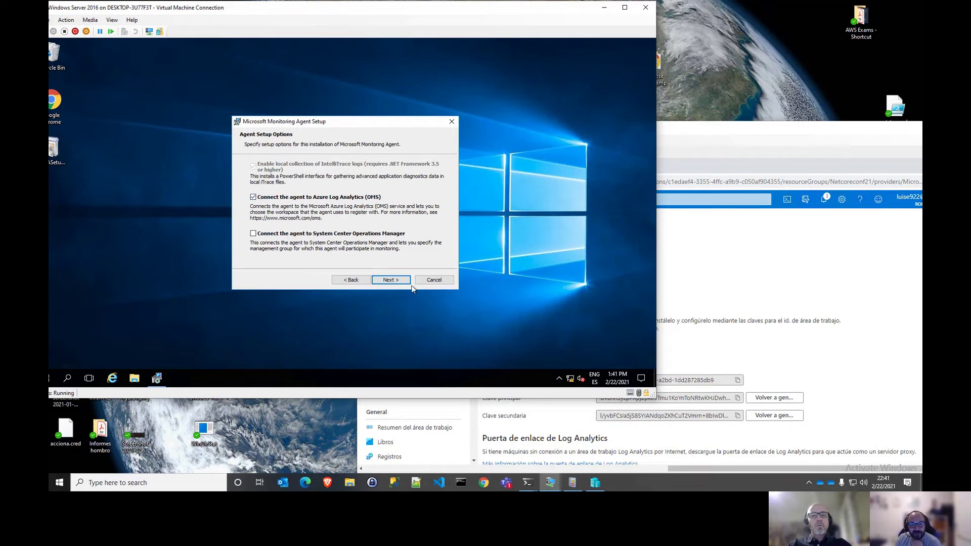
left_click(390, 278)
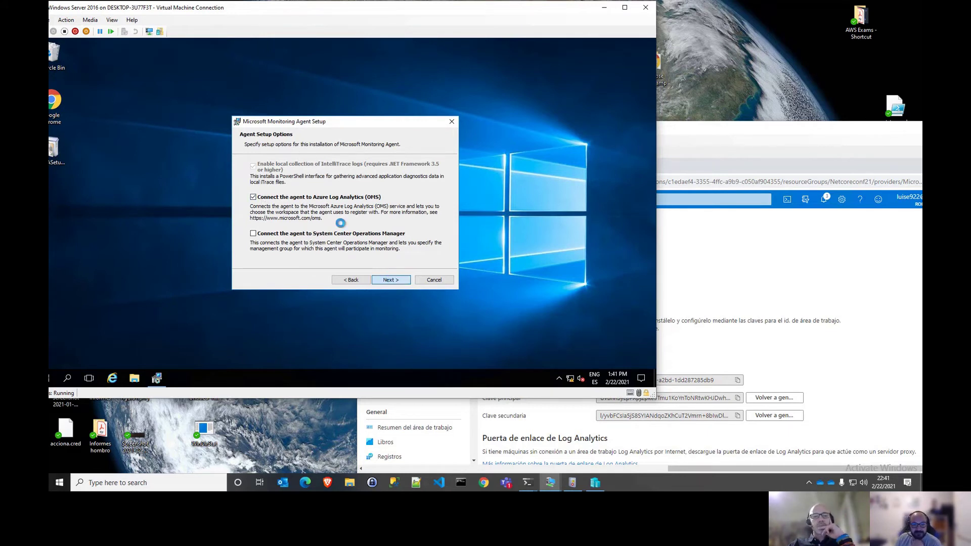
left_click(344, 279)
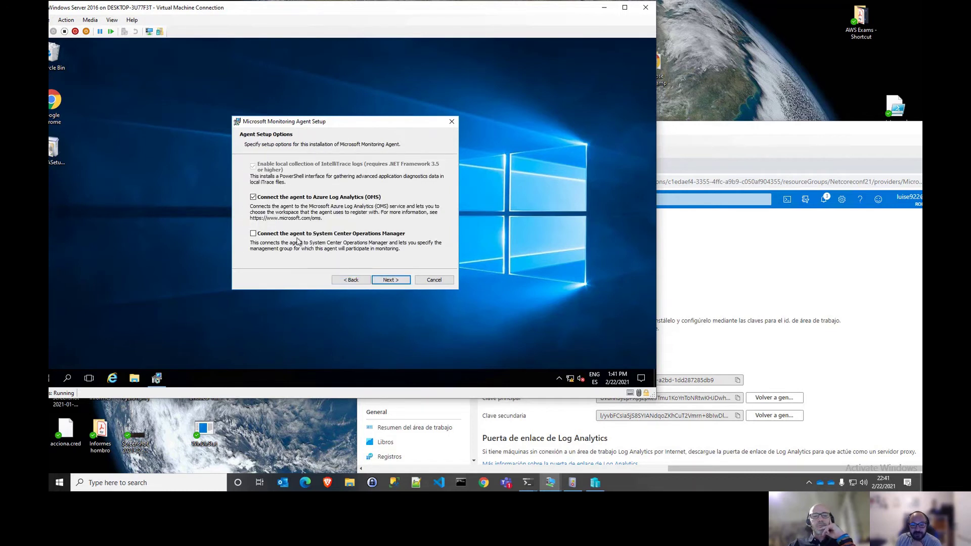
left_click(396, 281)
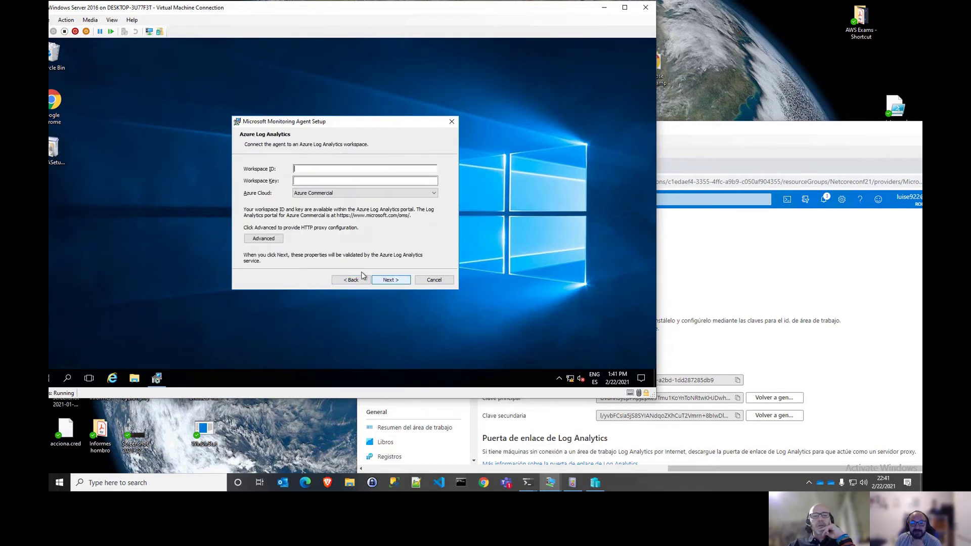
- Copy the workspace ID and primary key from the Azure portal into the Workspace ID and Workspace Key fields of the agent setup
left_click(737, 380)
left_click(321, 169)
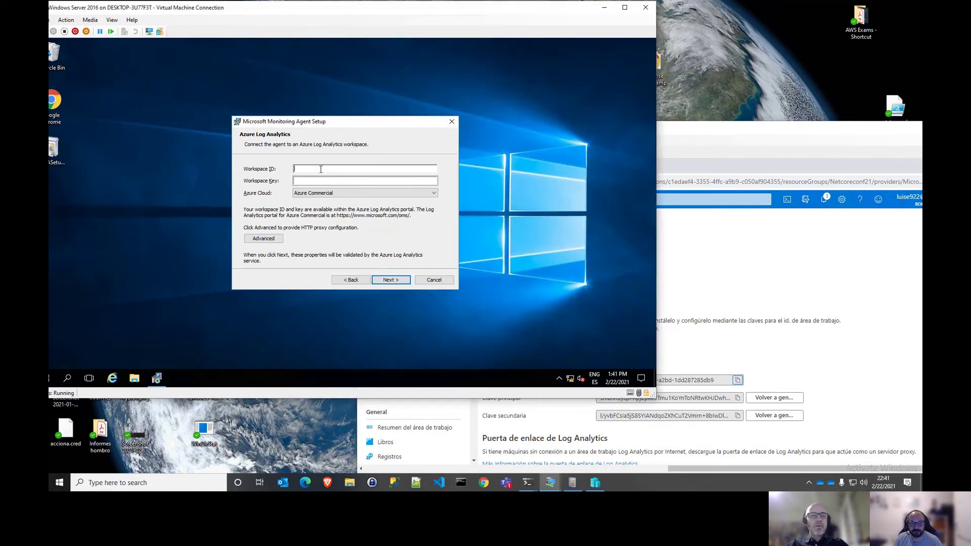
key("ctrl+v")
left_click(738, 398)
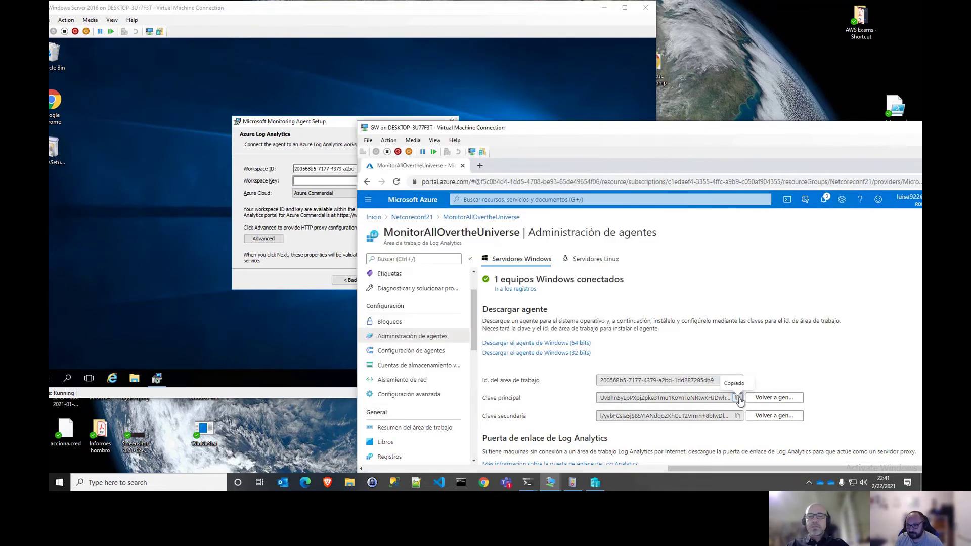
left_click(331, 181)
key("ctrl+v")
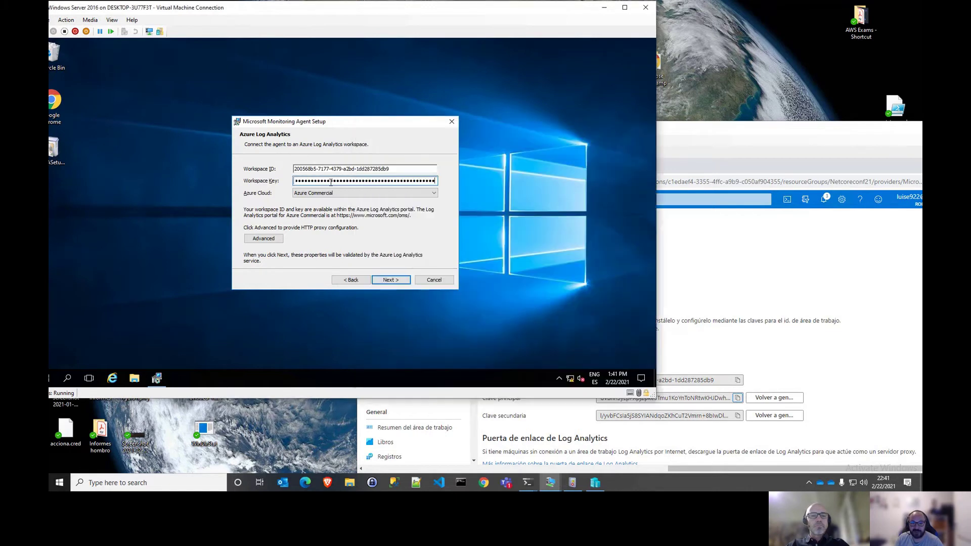
left_click(270, 240)
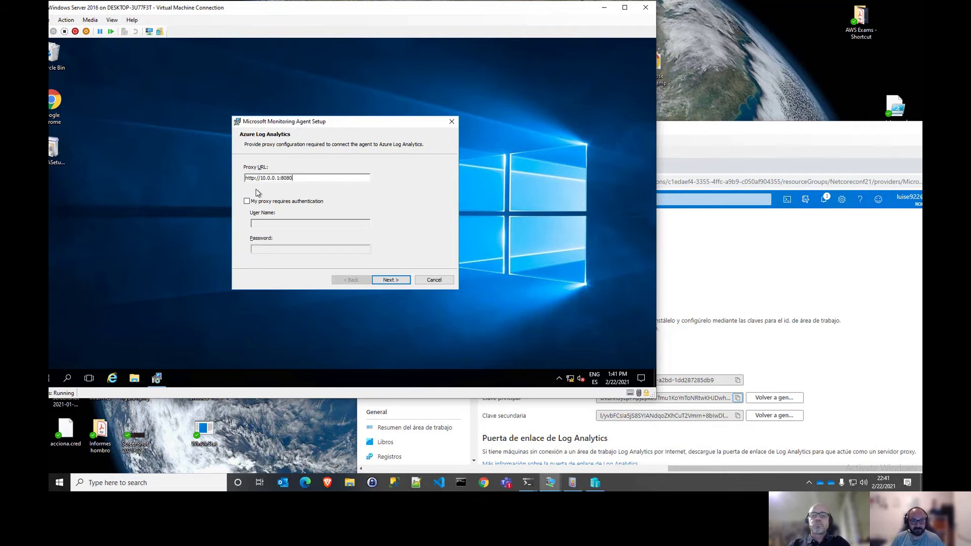
left_click(389, 279)
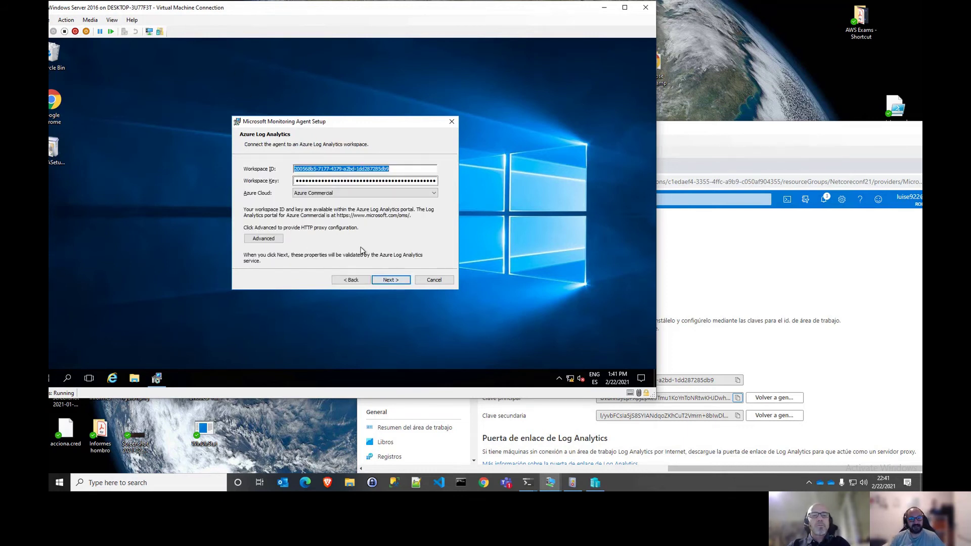
left_click(395, 281)
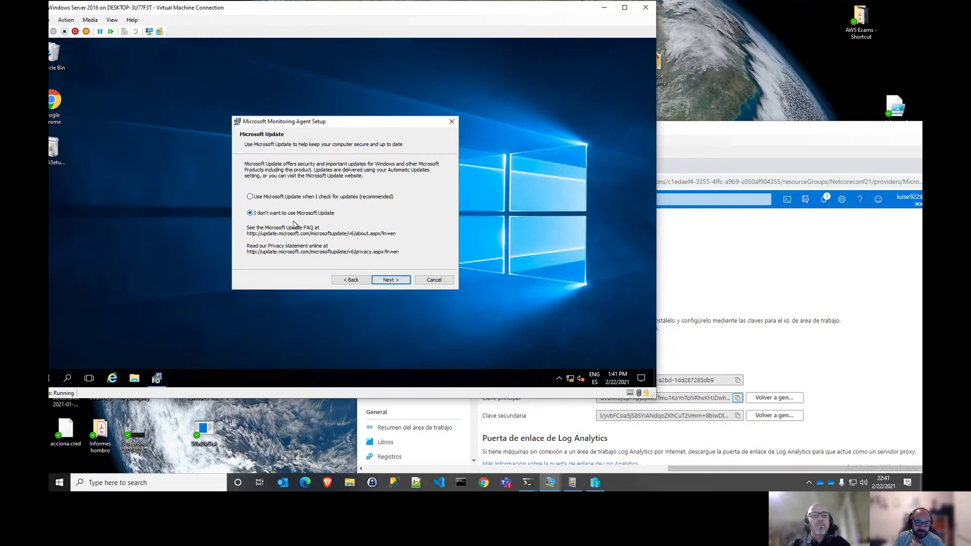
- Opt out of Microsoft Update, install the Microsoft Monitoring Agent and finish the setup wizard
left_click(383, 279)
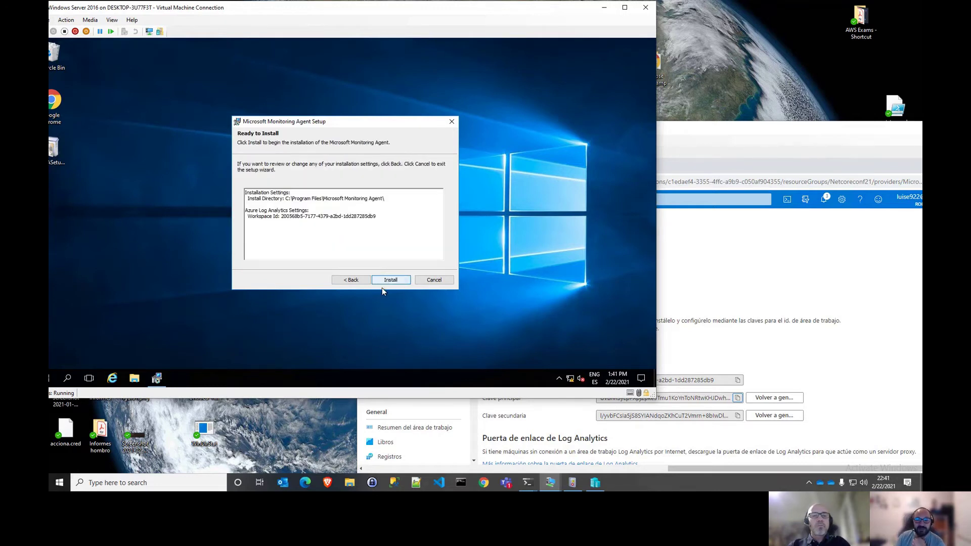
left_click(390, 281)
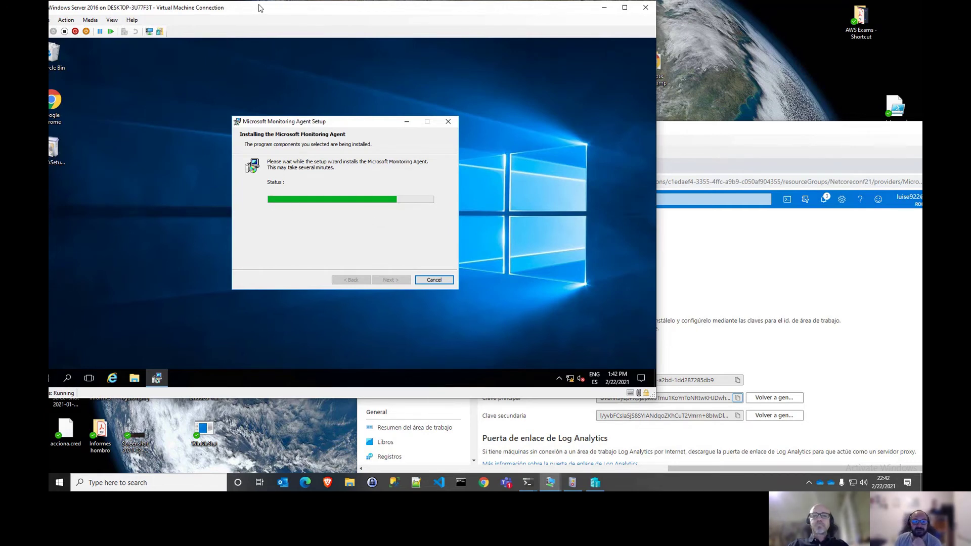
left_click_drag(258, 7, 275, 9)
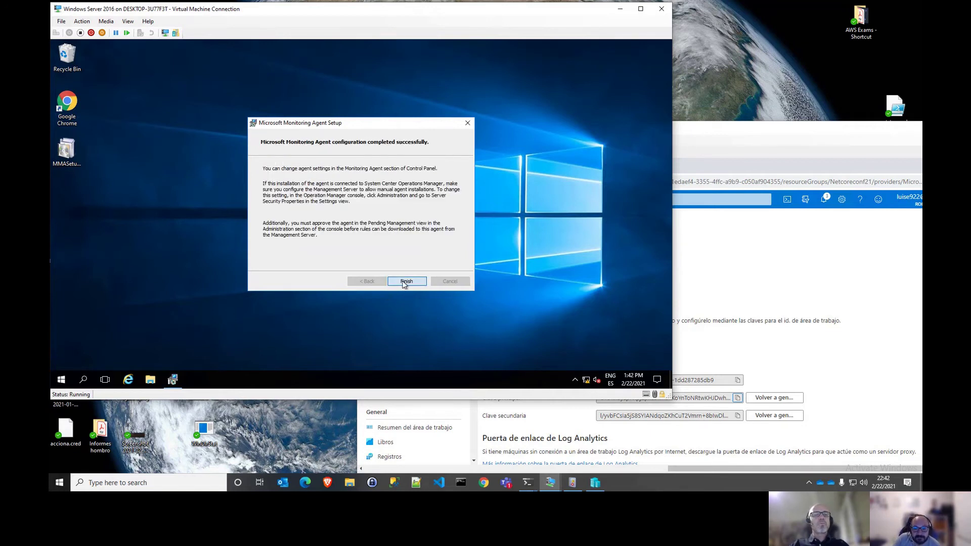
left_click(403, 282)
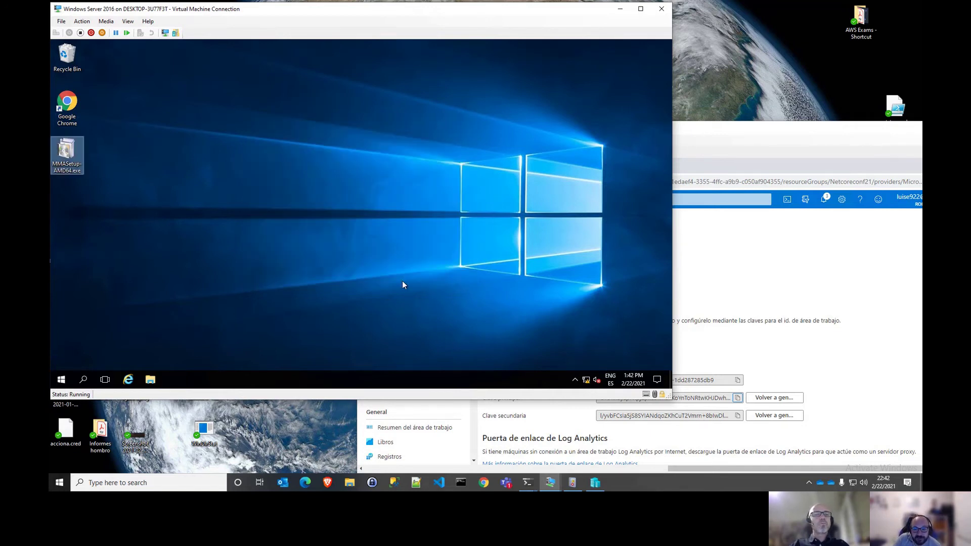
- Open the Microsoft Monitoring Agent properties from Control Panel, with its items shown as large icons
left_click(67, 377)
type("pane")
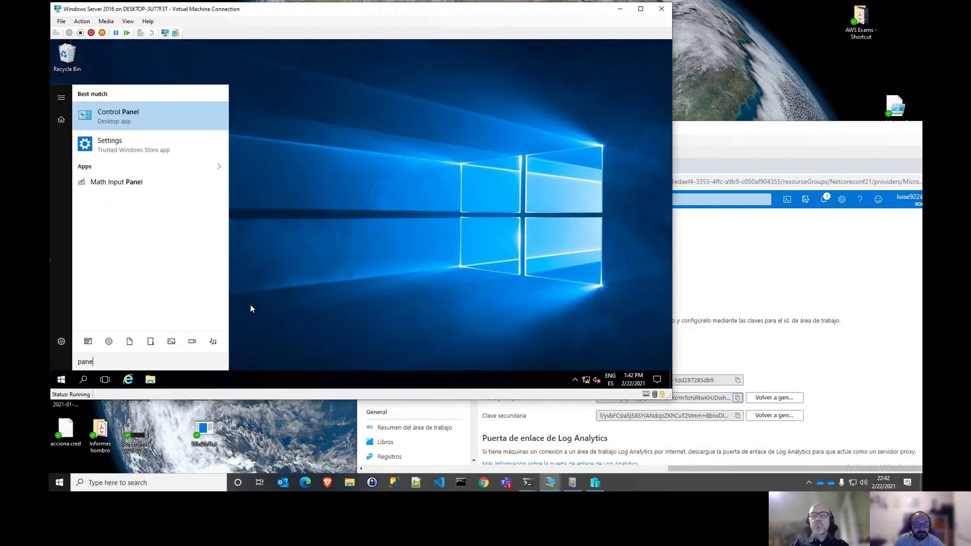
left_click(133, 118)
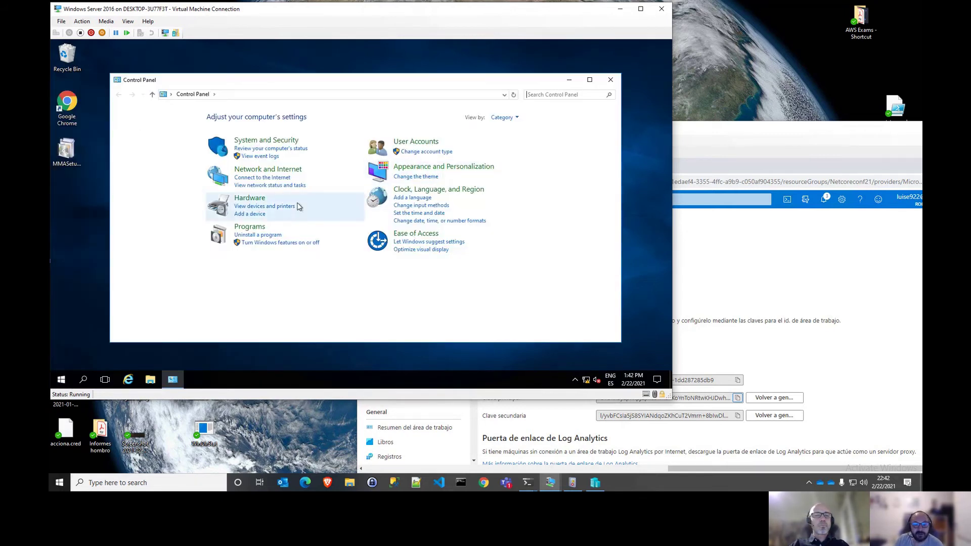
left_click(510, 119)
left_click(509, 143)
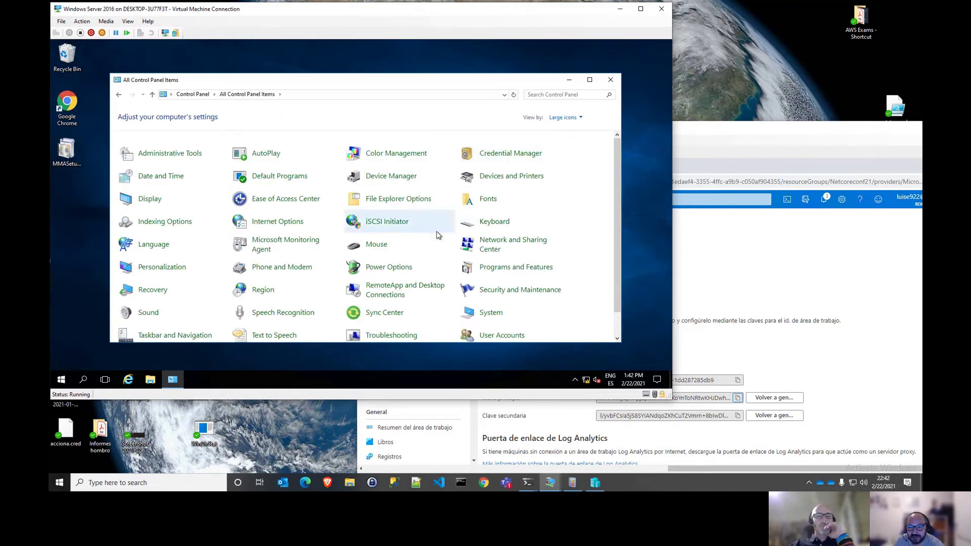
scroll(273, 290, "down", 1)
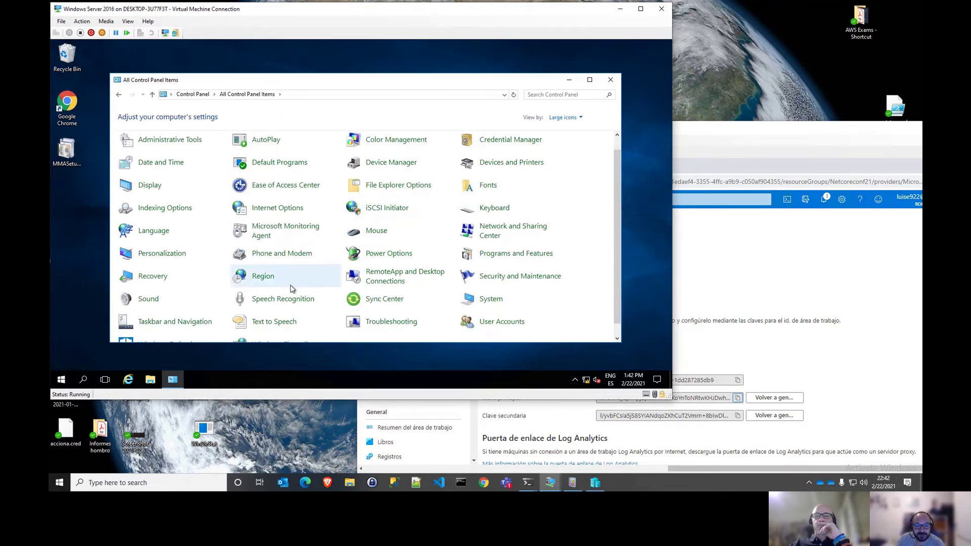
left_click(276, 231)
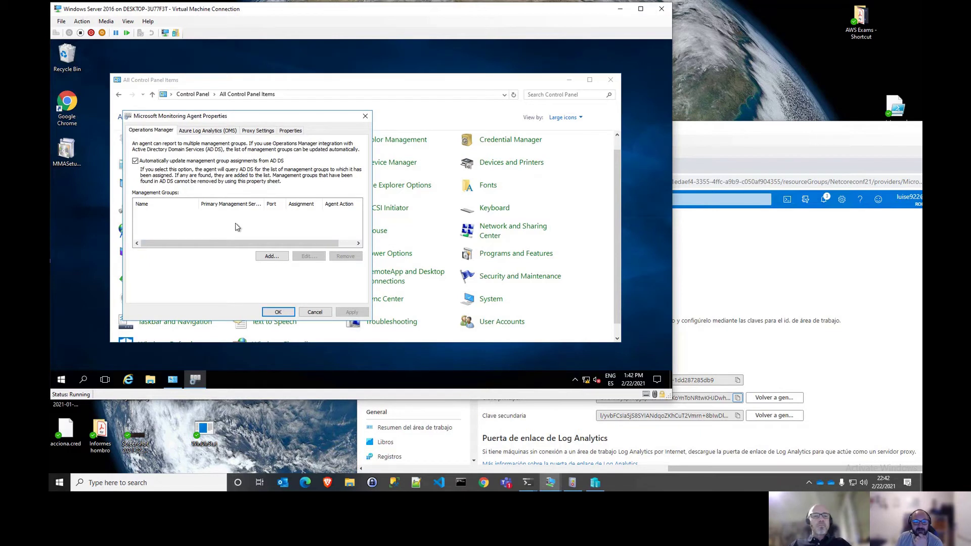
- Check the workspace's connection status in the agent's Azure Log Analytics (OMS) settings
left_click(200, 132)
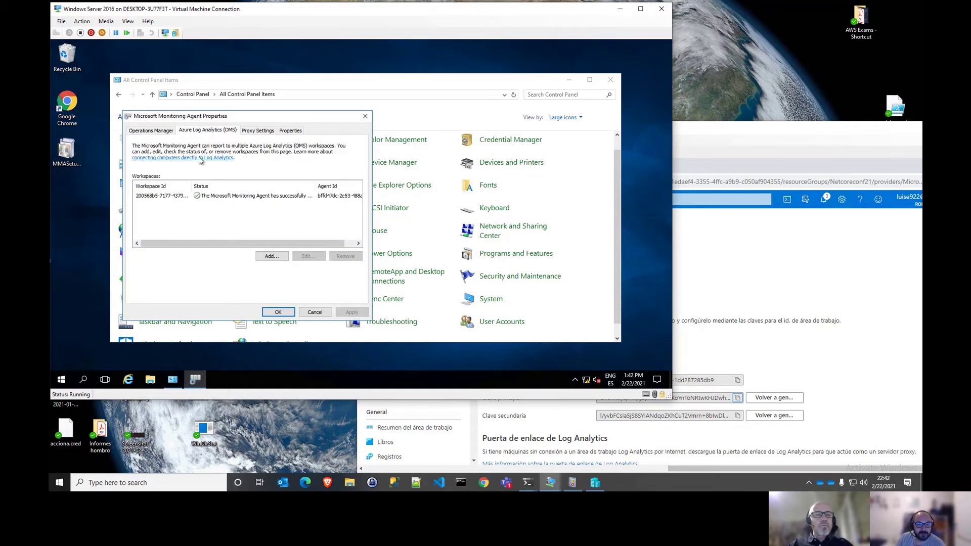
left_click(207, 197)
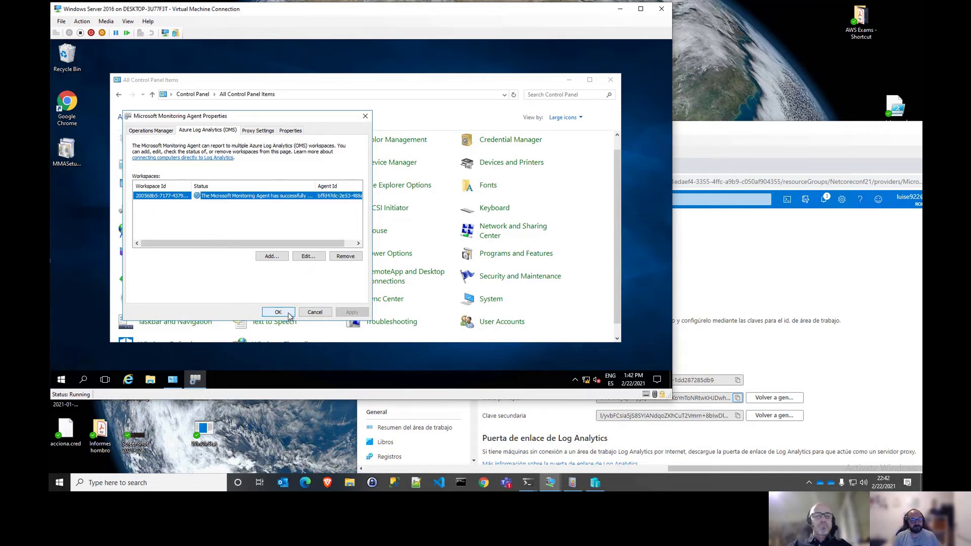
left_click_drag(276, 243, 331, 245)
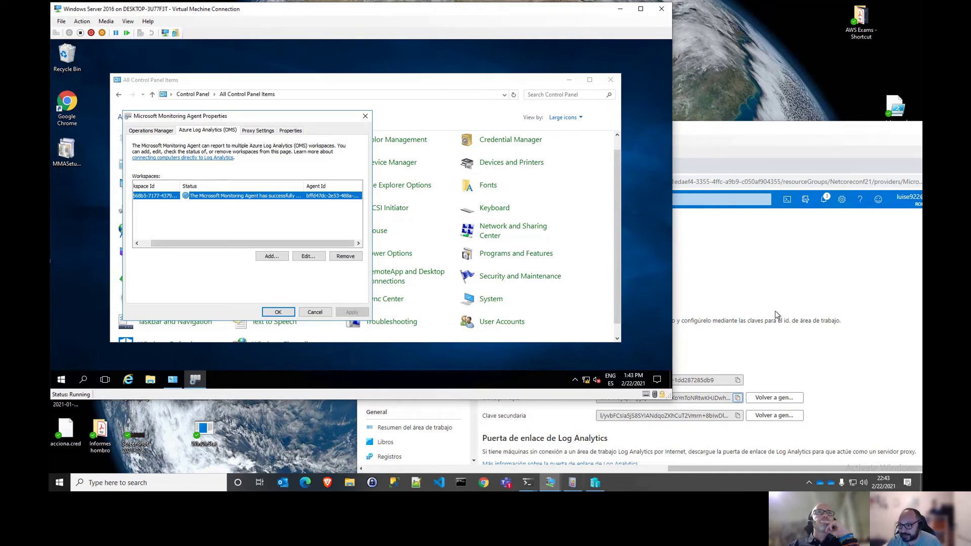
- Switch to the GW virtual machine, maximize its window and check the connected Windows computers on the agent administration page
left_click(748, 152)
left_click_drag(737, 133, 581, 1)
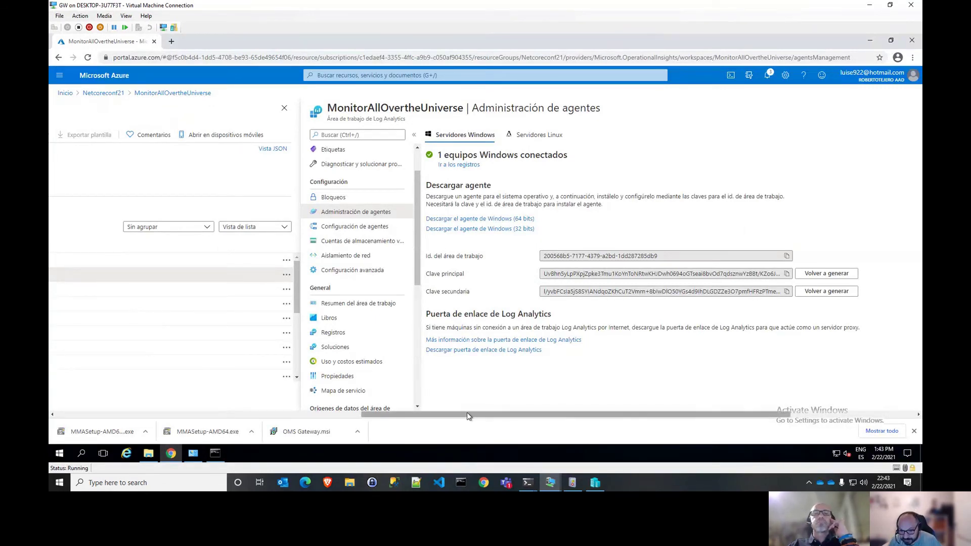
left_click_drag(466, 414, 545, 414)
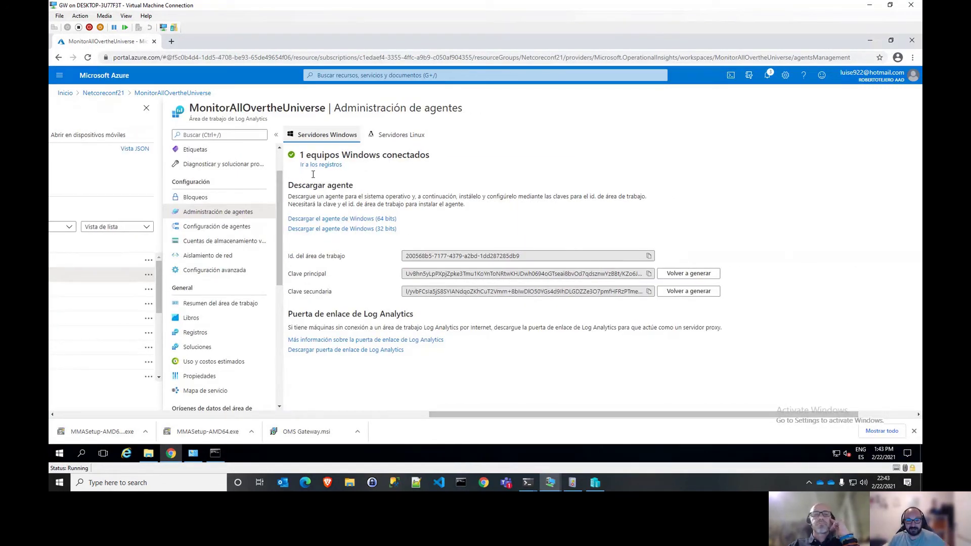
- Show the Linux servers' agent instructions and read the wget download-and-onboard command through to its end
left_click(388, 135)
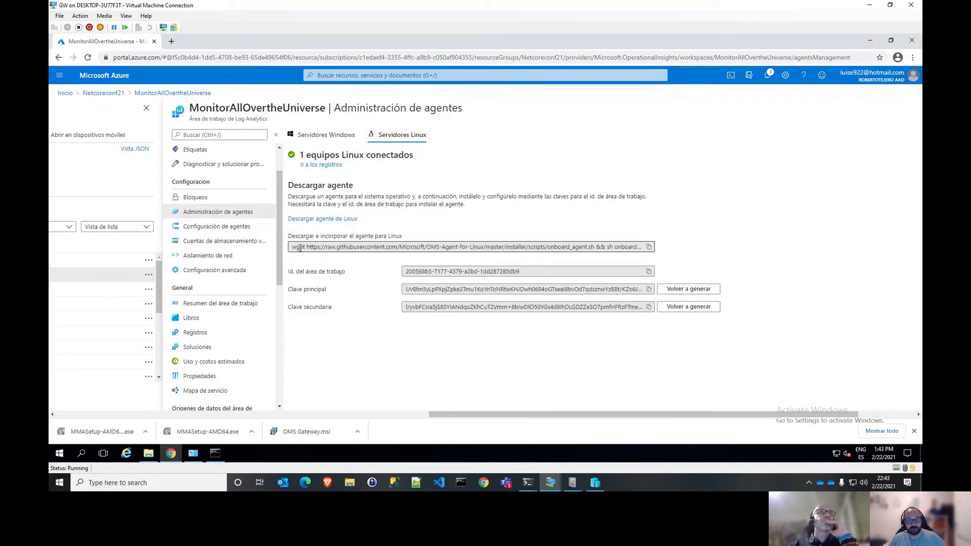
left_click_drag(300, 247, 542, 247)
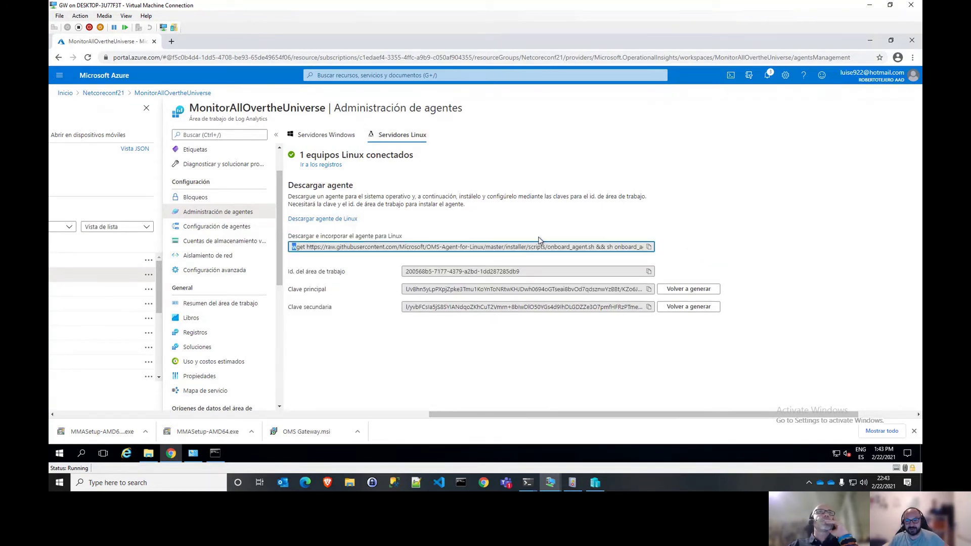
left_click(748, 219)
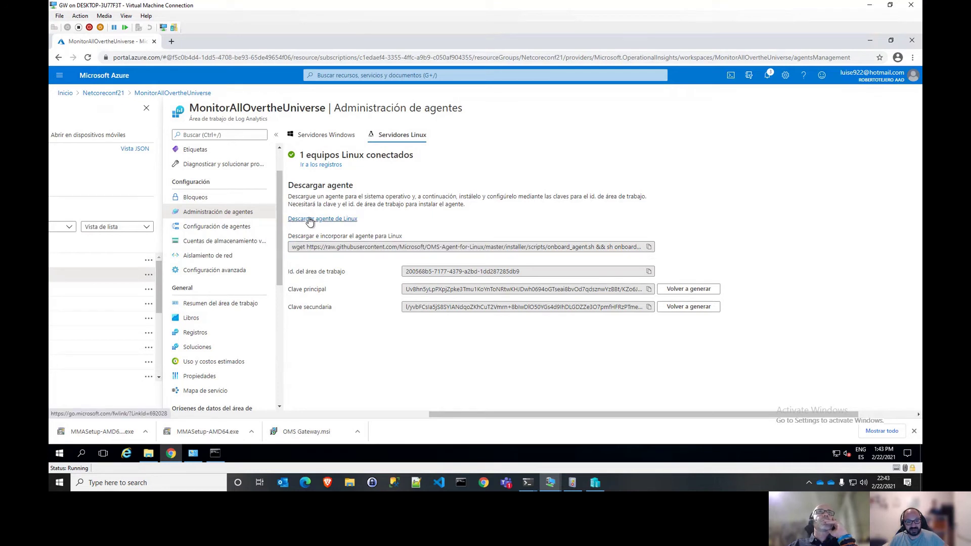
left_click(294, 247)
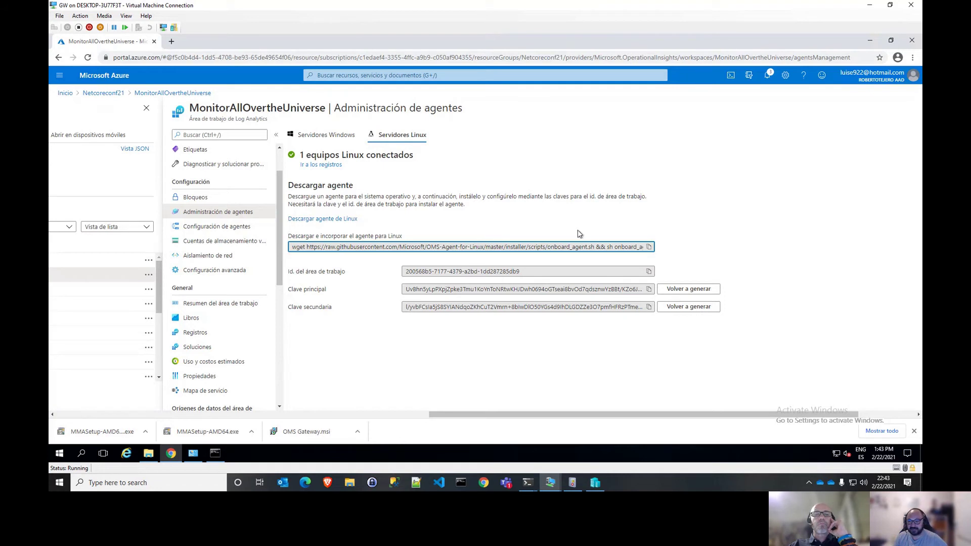
left_click(648, 246)
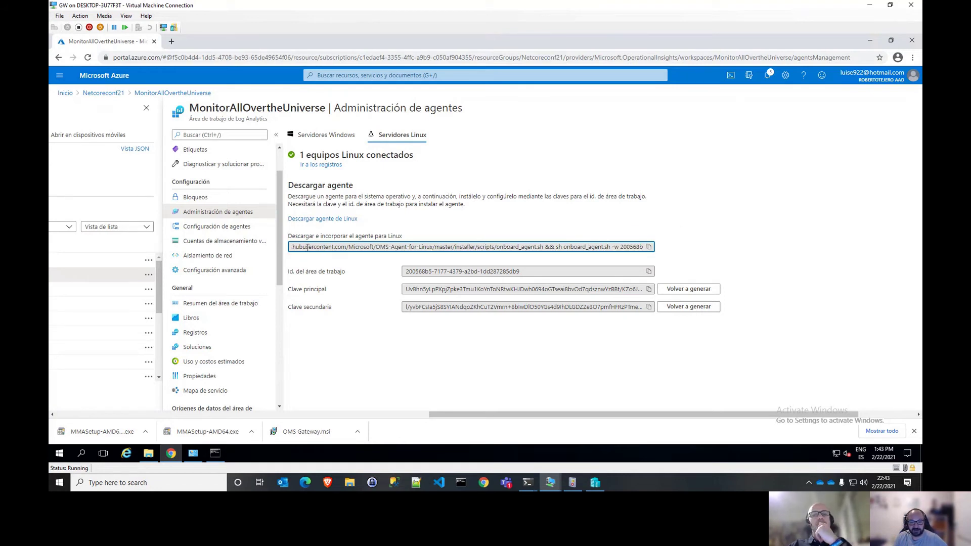
left_click(505, 245)
left_click_drag(567, 244, 651, 250)
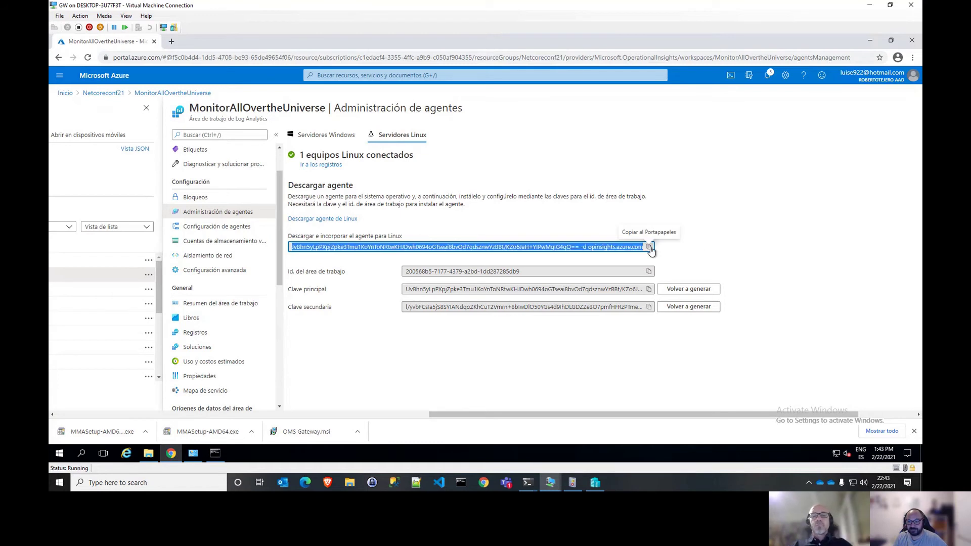
left_click(739, 260)
- Examine the workspace ID, key and domain parameters at the end of the Linux onboarding command
left_click(549, 251)
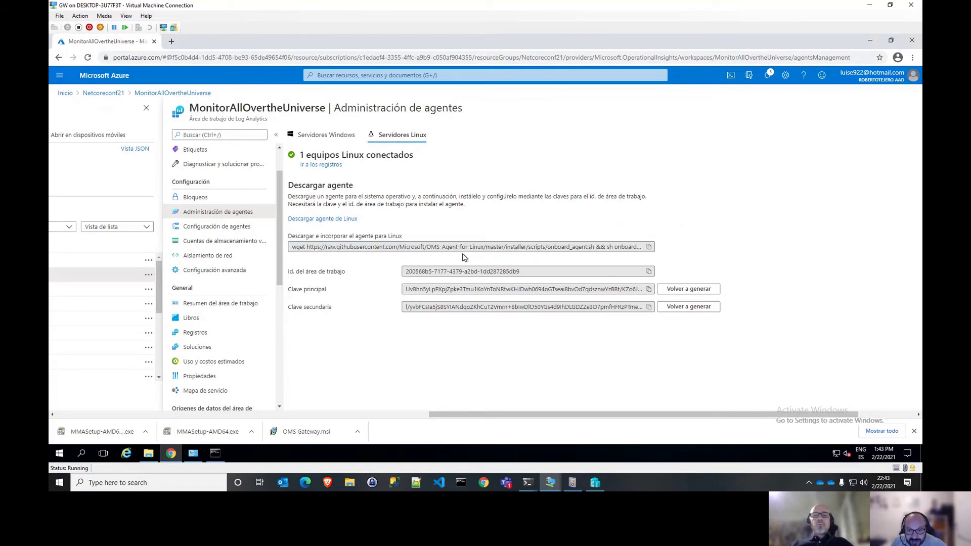
key("ctrl+a")
key("End")
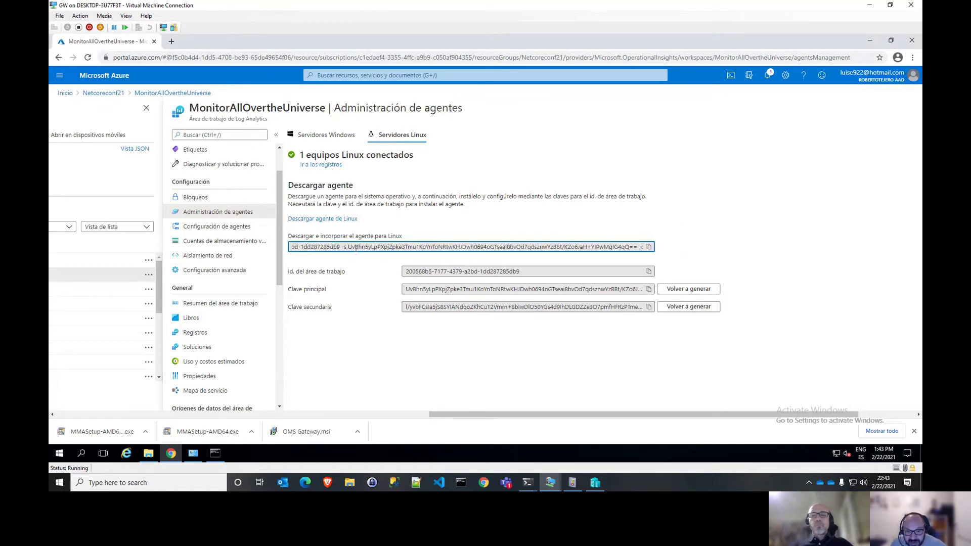
left_click_drag(349, 248, 365, 248)
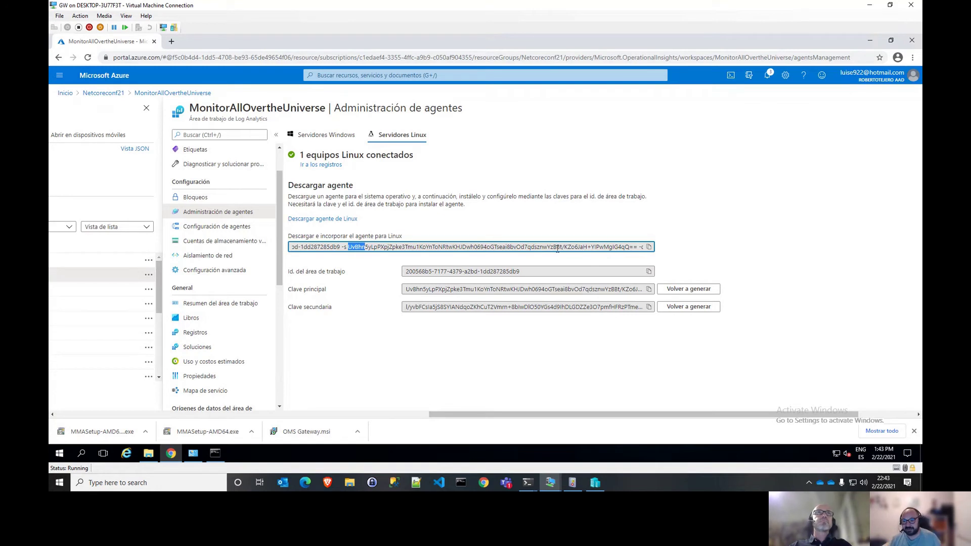
triple_click(556, 247)
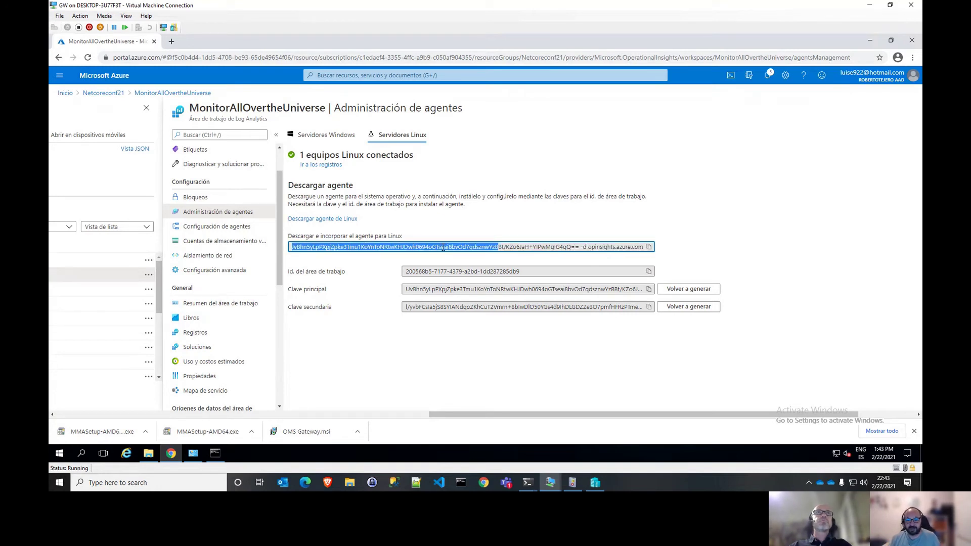
left_click(752, 226)
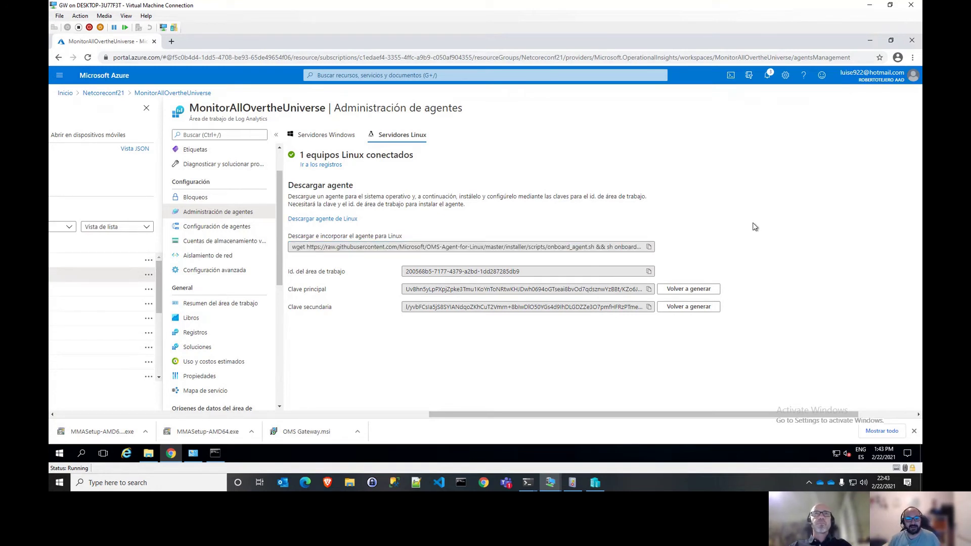